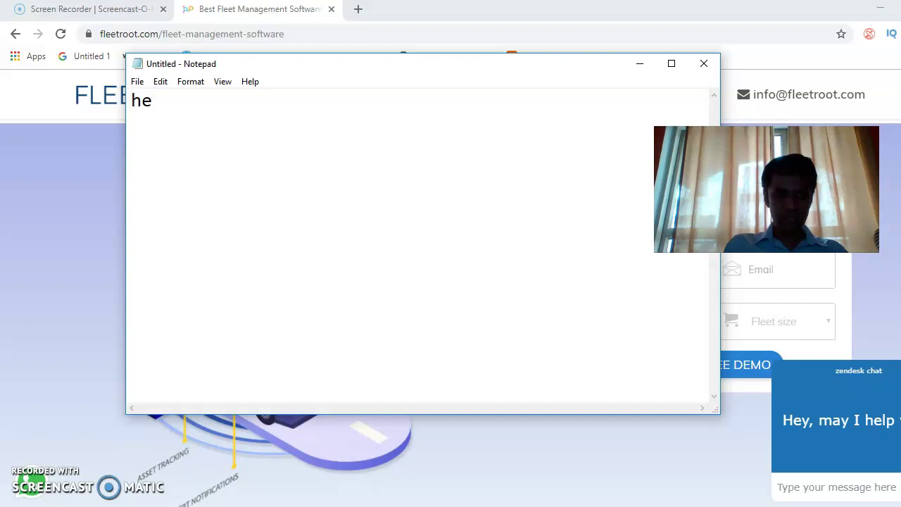
Write the opening line "Today you are going to learn the onpage techniques" in the empty note
text(To)
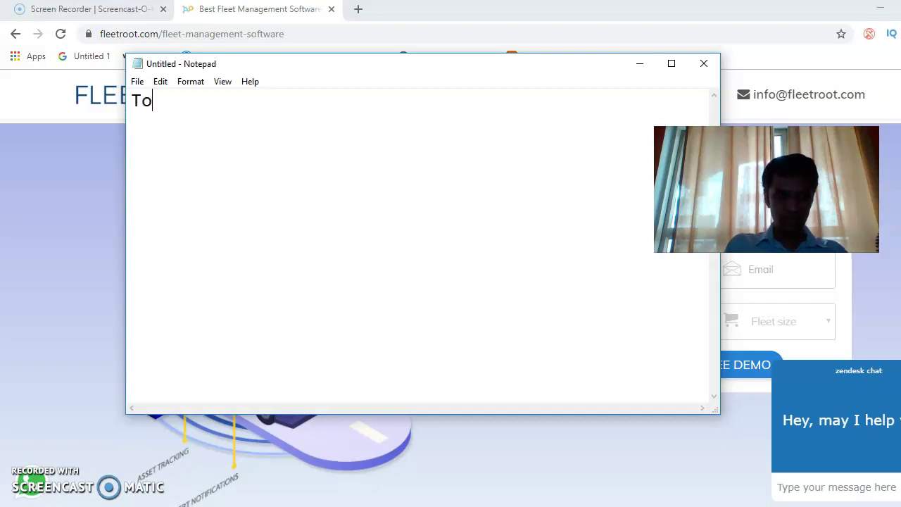
text(day yuou)
key(BackSpace)
key(BackSpace)
key(BackSpace)
text(ou )
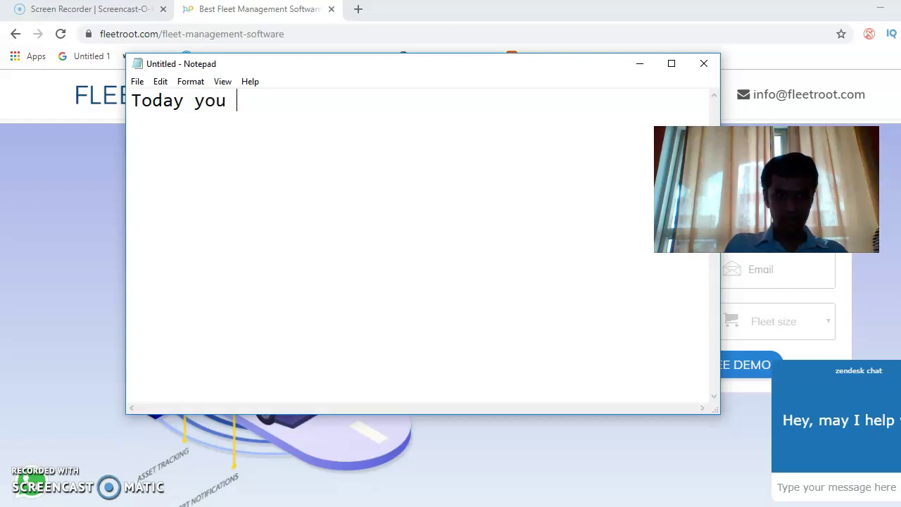
text(are going )
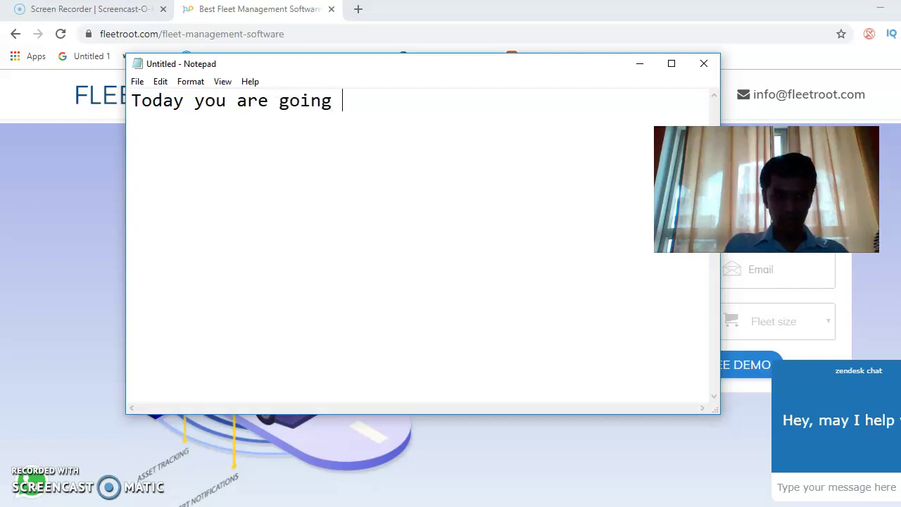
text(to learn )
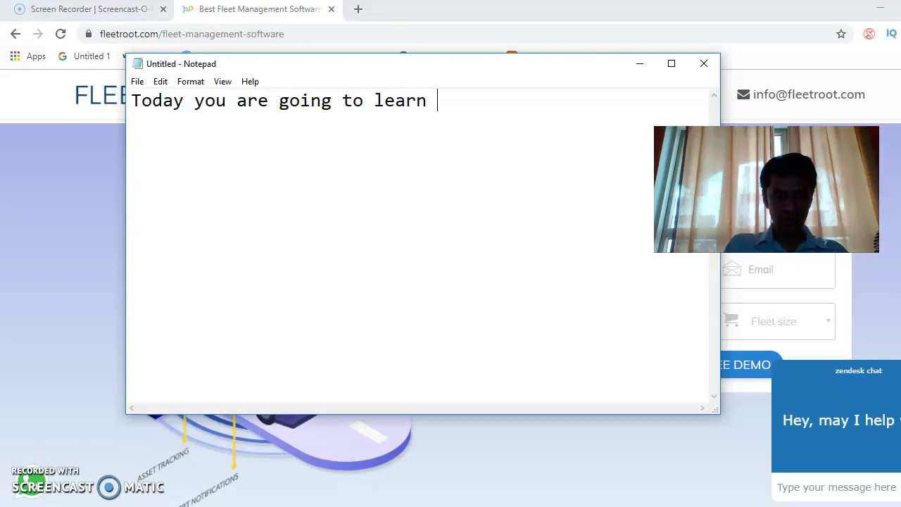
text(the onp)
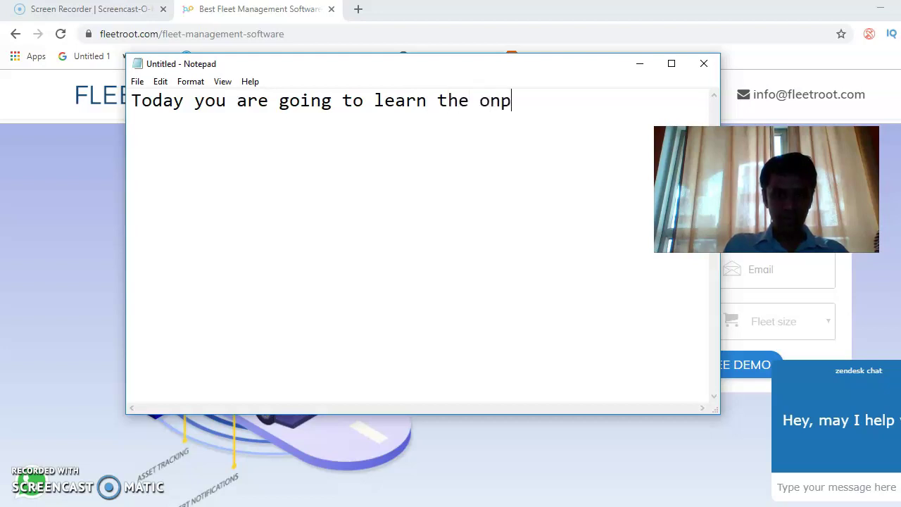
text(age techniques)
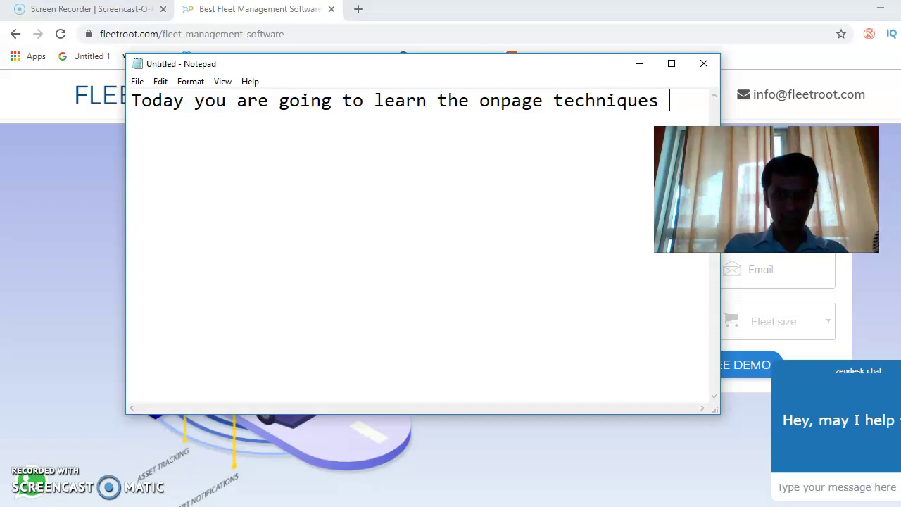
Below a blank line, write "We need to understans what are the most important components of onpage SEO"
key(Return)
key(Return)
text(W)
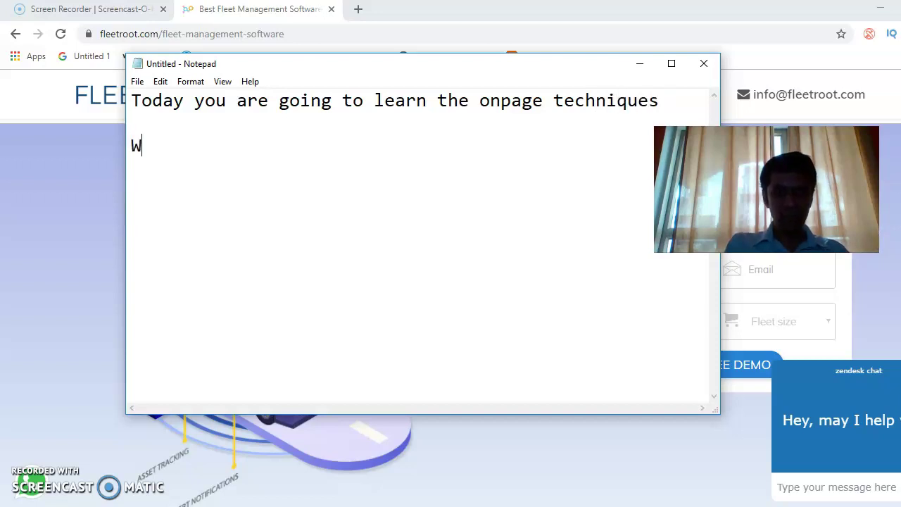
text(e need to)
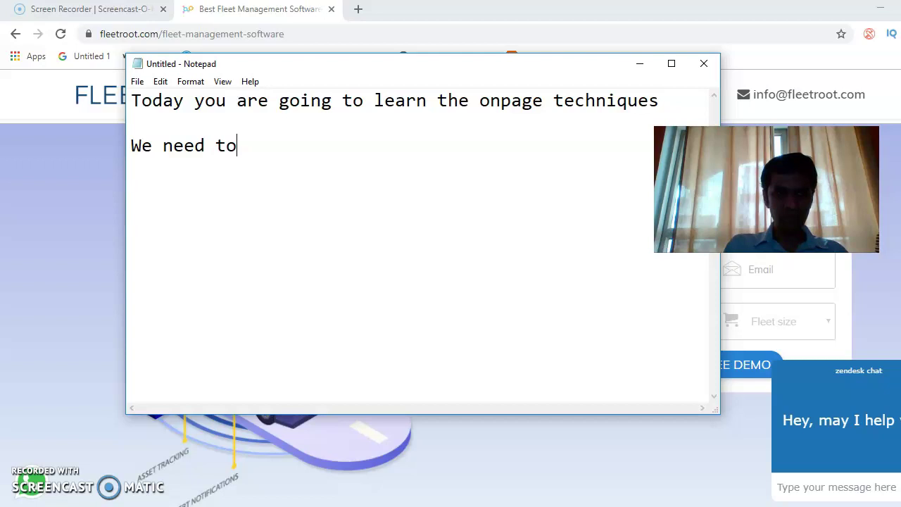
text( understa)
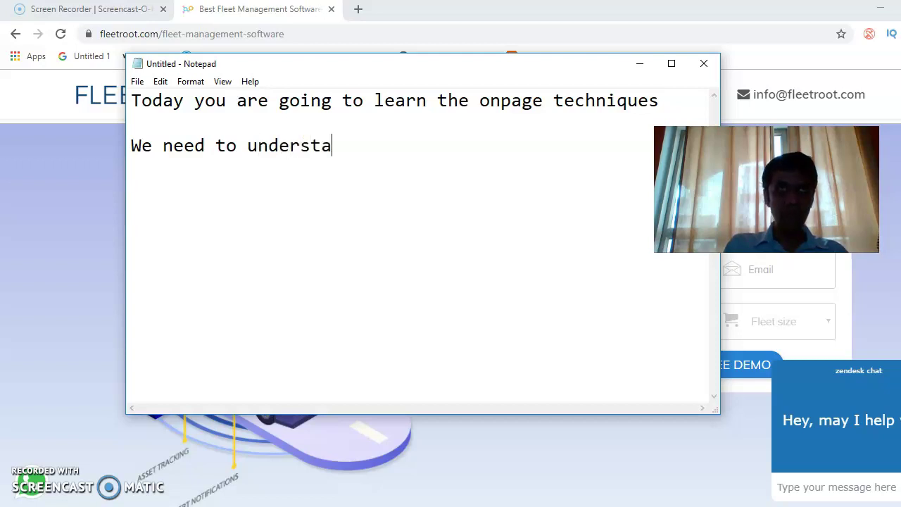
text(ns what are )
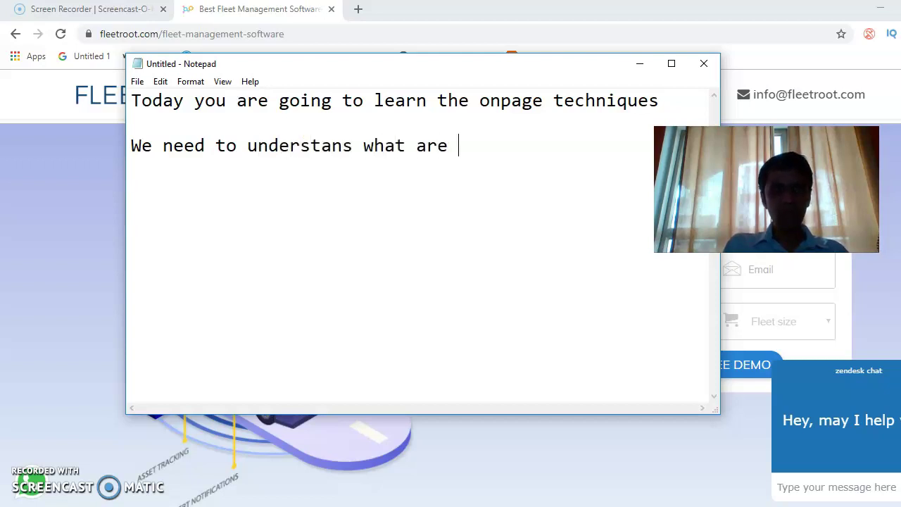
text(the mos)
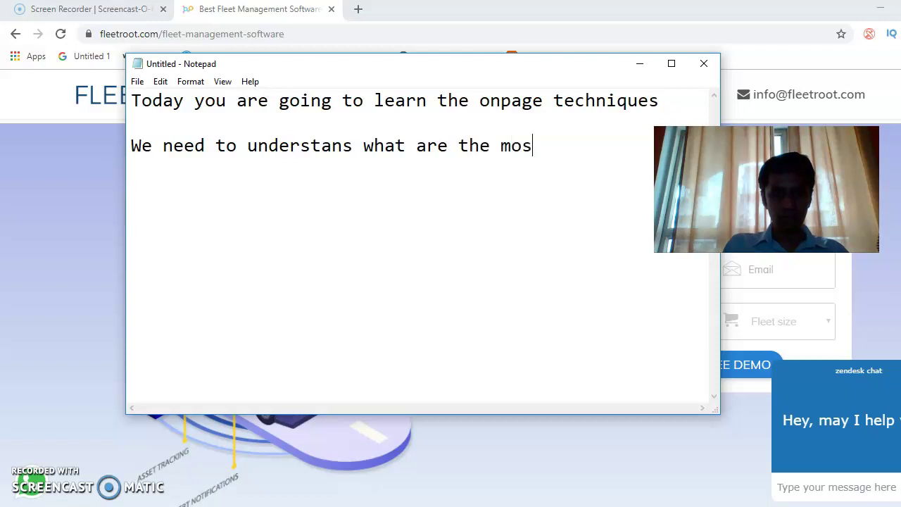
text(t importa)
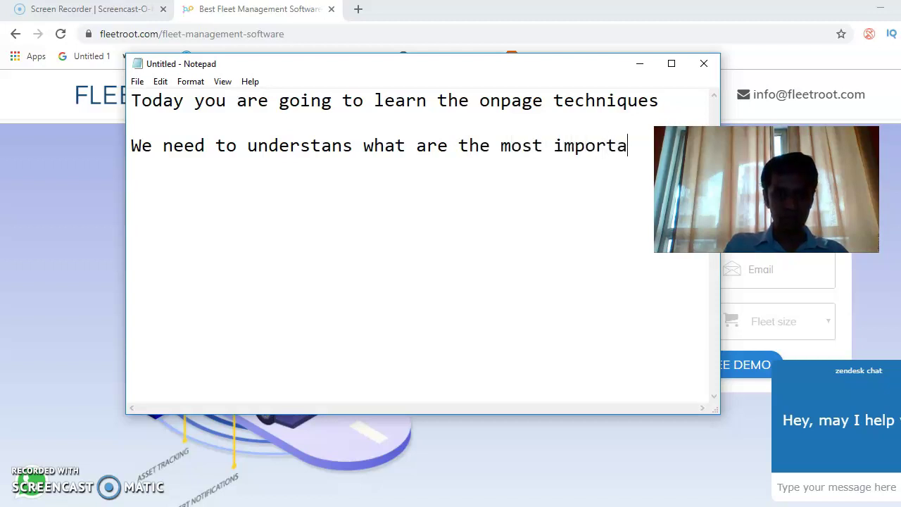
text(nt components of onpa)
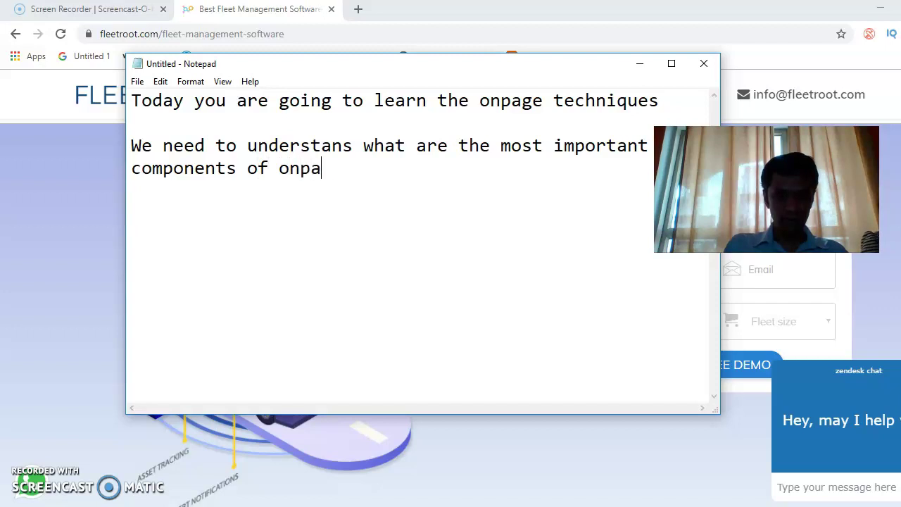
text(ge SEO  )
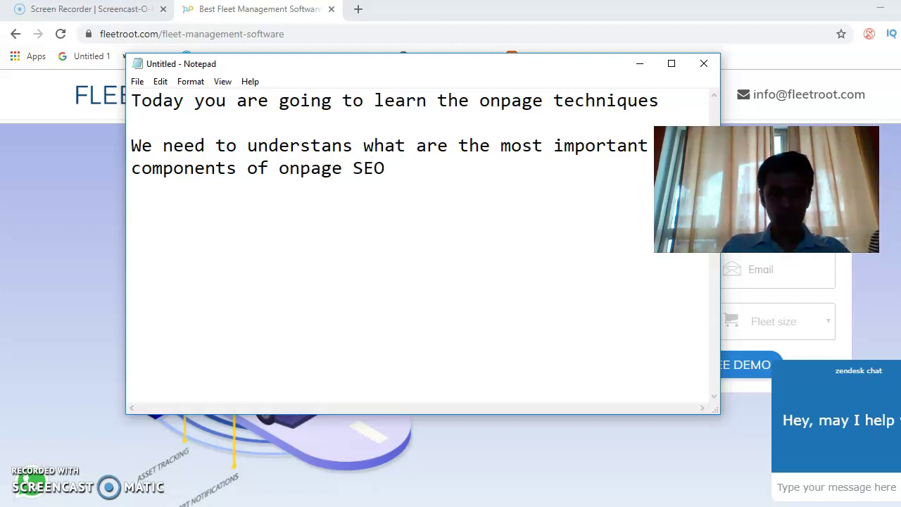
Start a numbered list below the paragraph with "1. Meta Title" and "2. Meta Description"
text(1. Meta Title)
key(Return)
text(2/)
key(BackSpace)
text(. Meta )
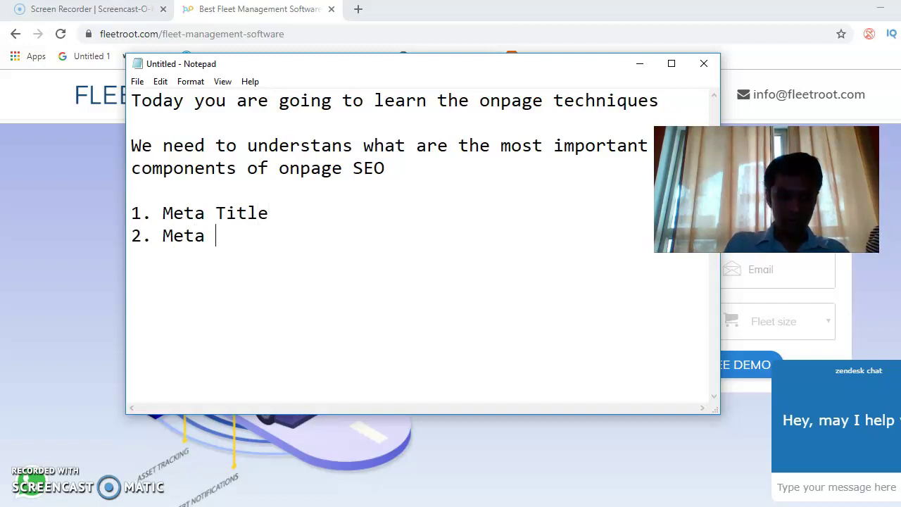
text(Descrip)
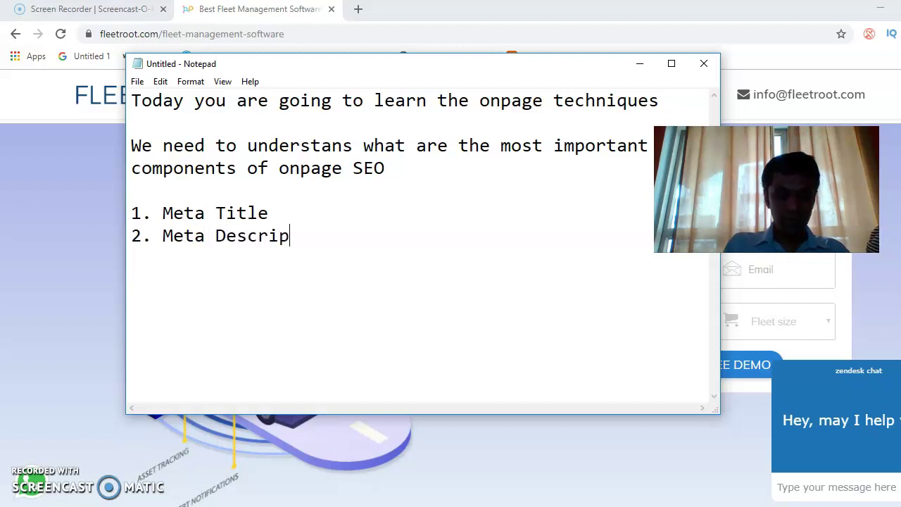
text(tion)
Add "3. Meta Robots" and "4. H1 Tag" to the numbered list, each on its own line
key(Return)
text(3. Me)
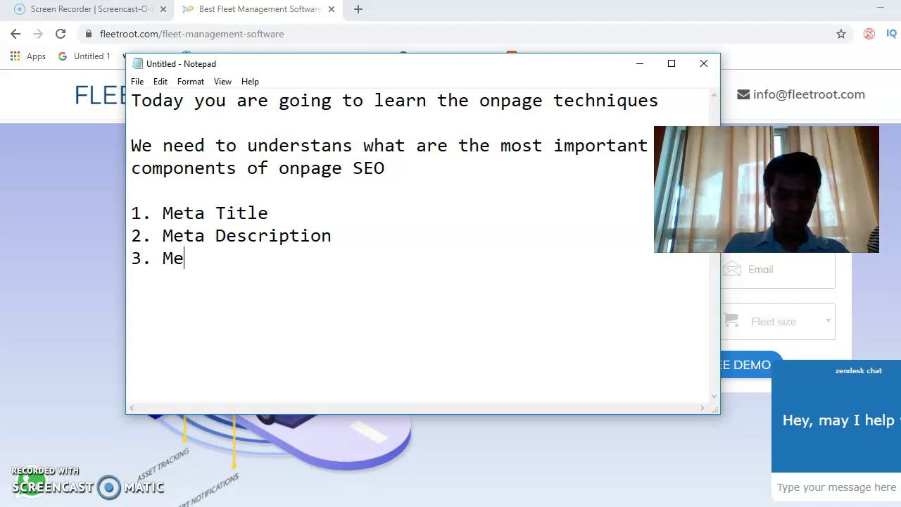
text(ta Robo)
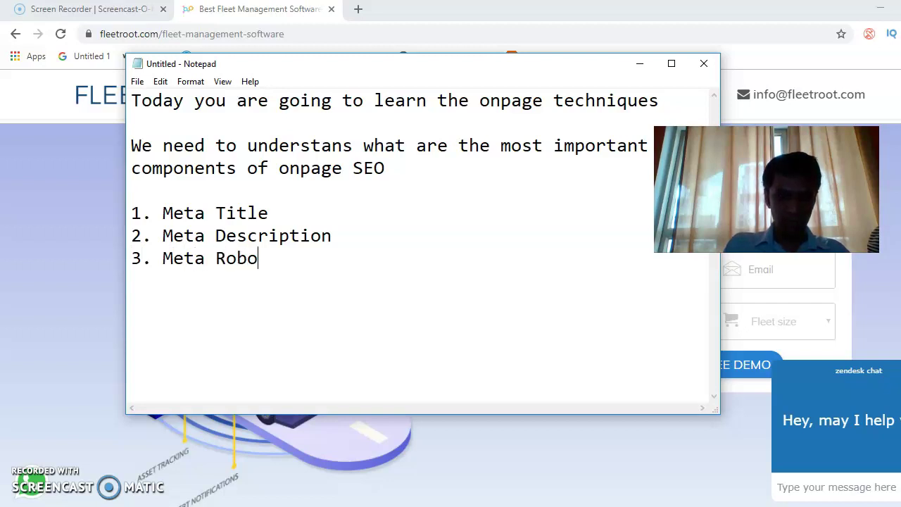
text(ts 4)
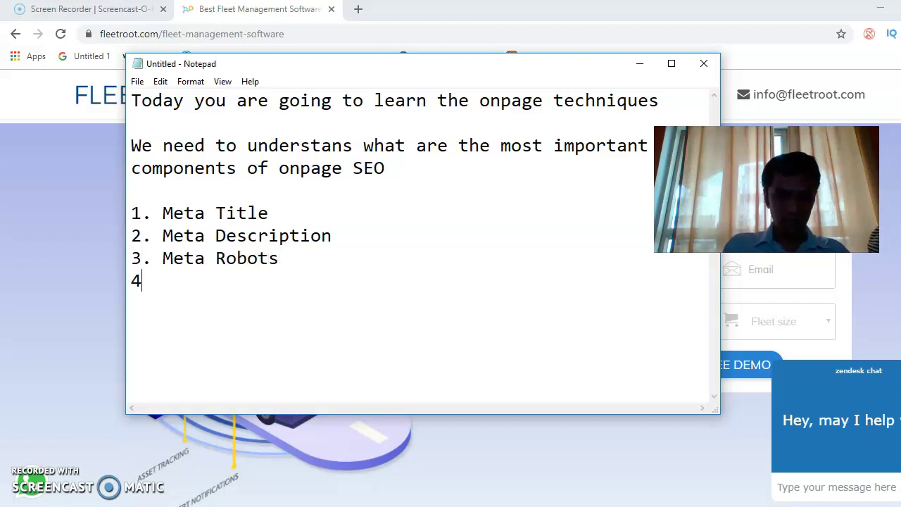
text(. H1 Tag )
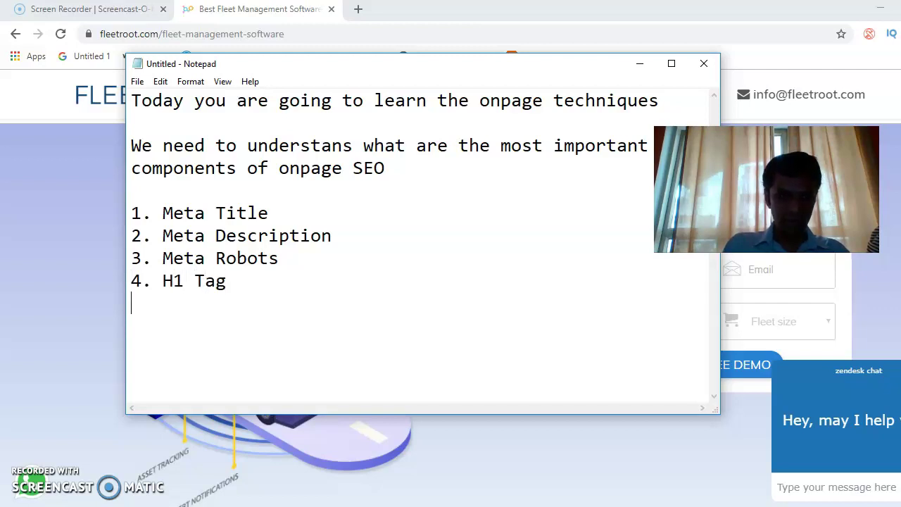
Add the fifth list item "5. SEO Content Optimization", correcting the spelling of the last word
text(5. c)
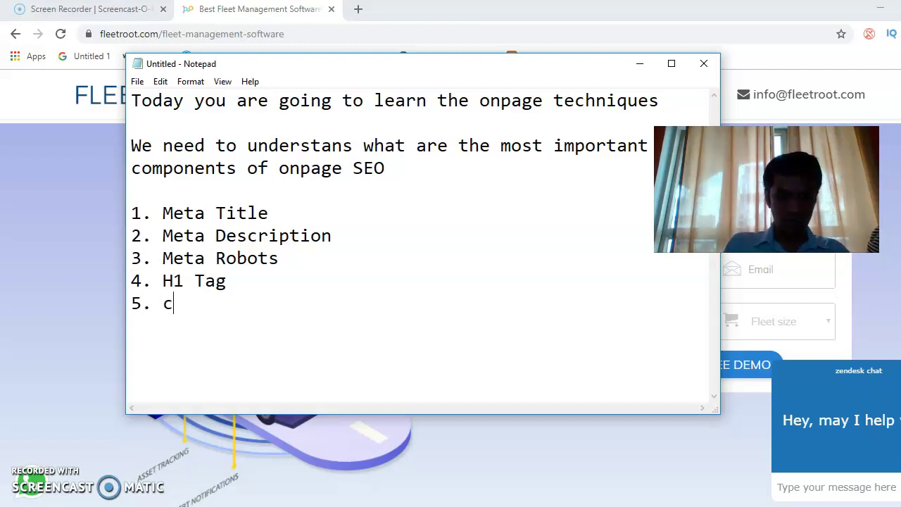
key(BackSpace)
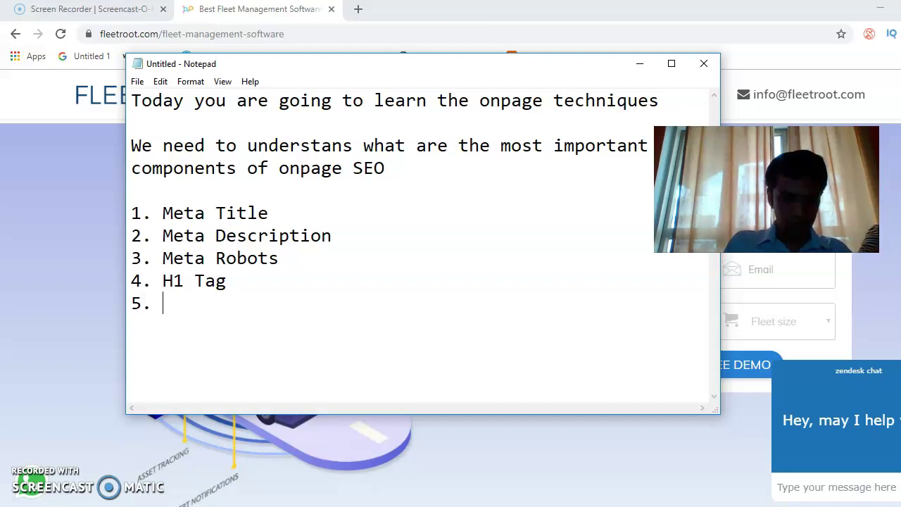
text(SEO)
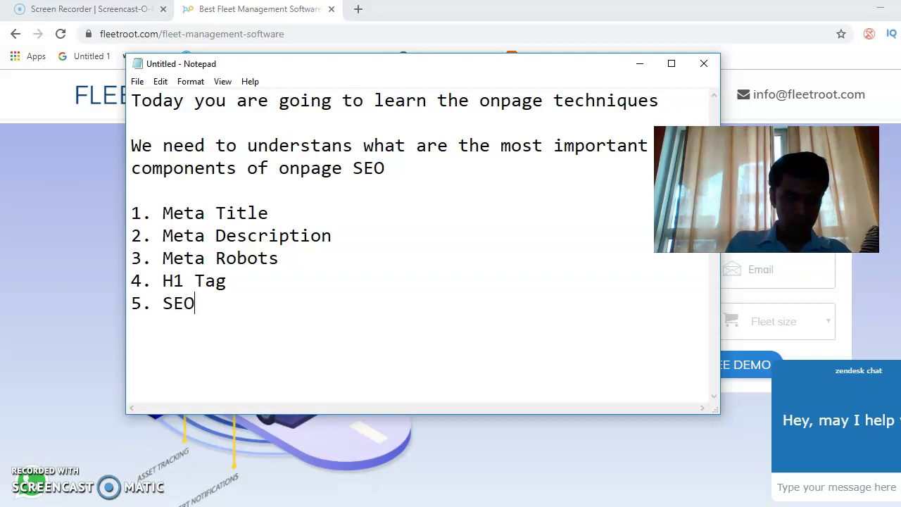
text( Conten)
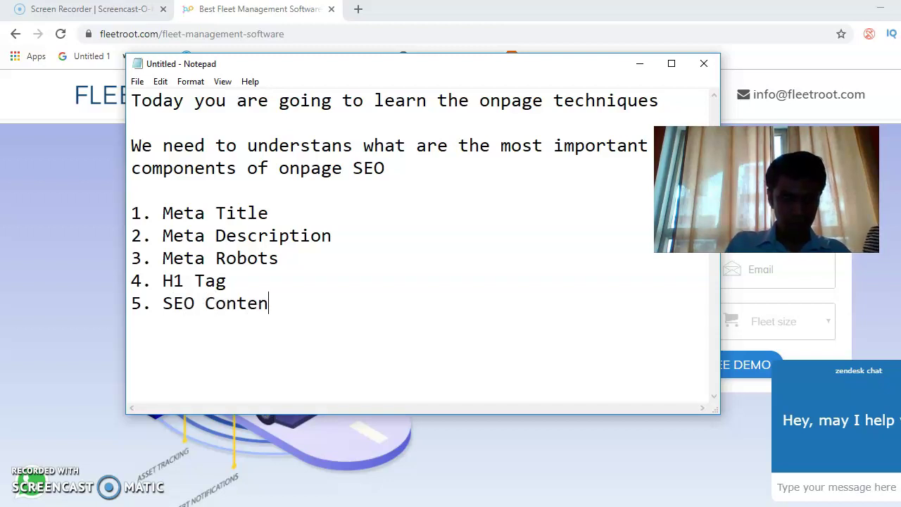
text(t Optimi)
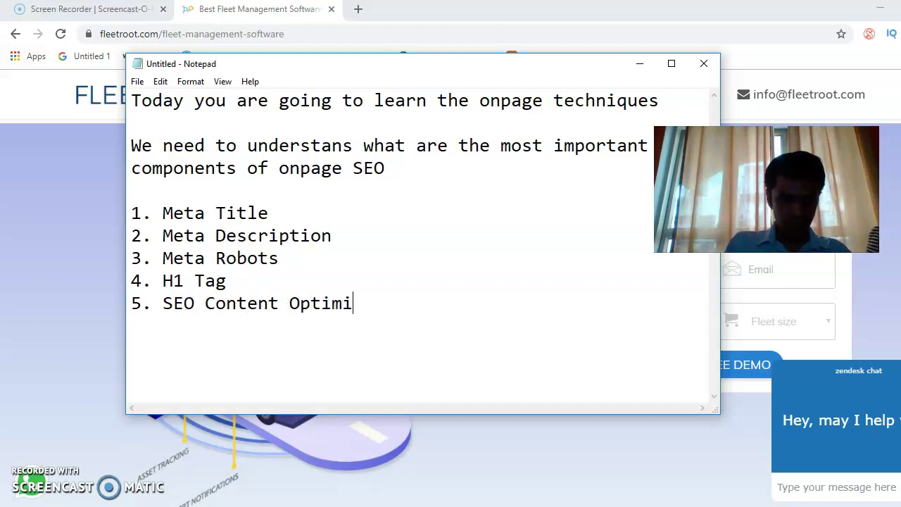
text(zATIO)
key(BackSpace)
key(BackSpace)
key(BackSpace)
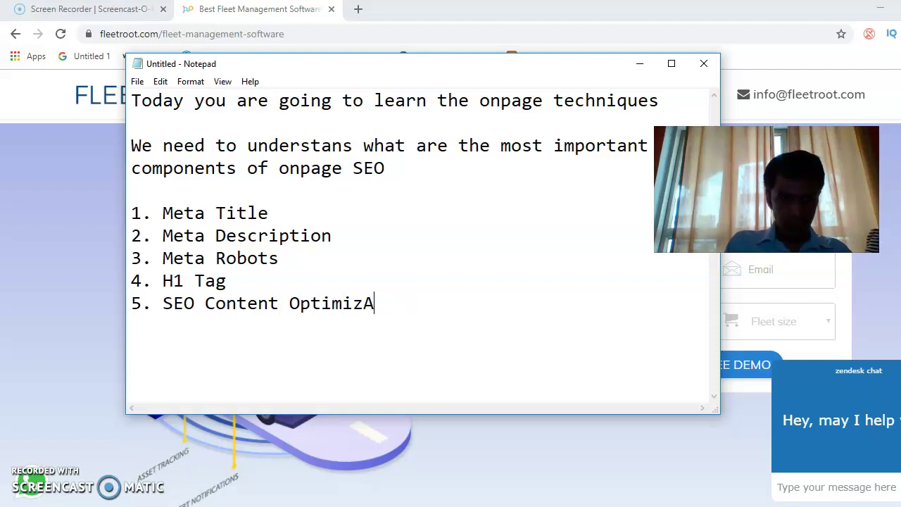
key(BackSpace)
key(BackSpace)
text(atopm)
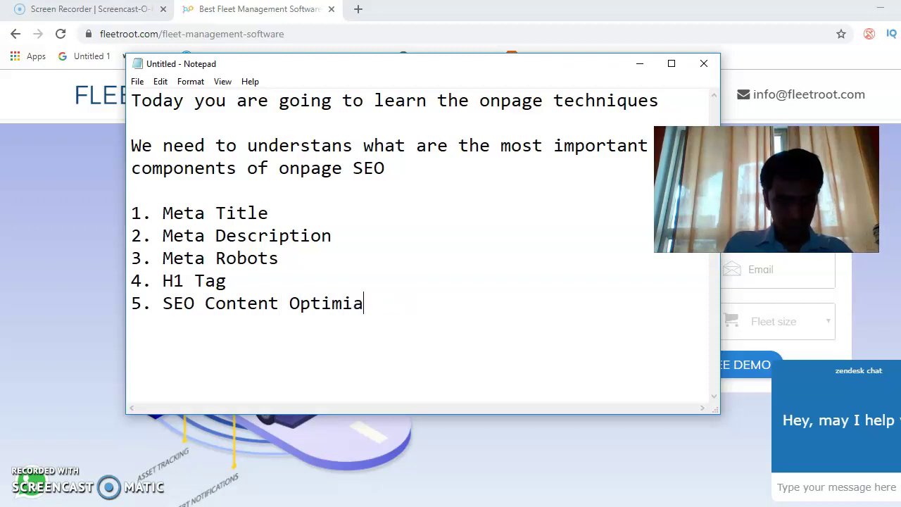
key(BackSpace)
key(BackSpace)
key(BackSpace)
text(ion)
key(BackSpace)
key(BackSpace)
key(BackSpace)
key(BackSpace)
key(BackSpace)
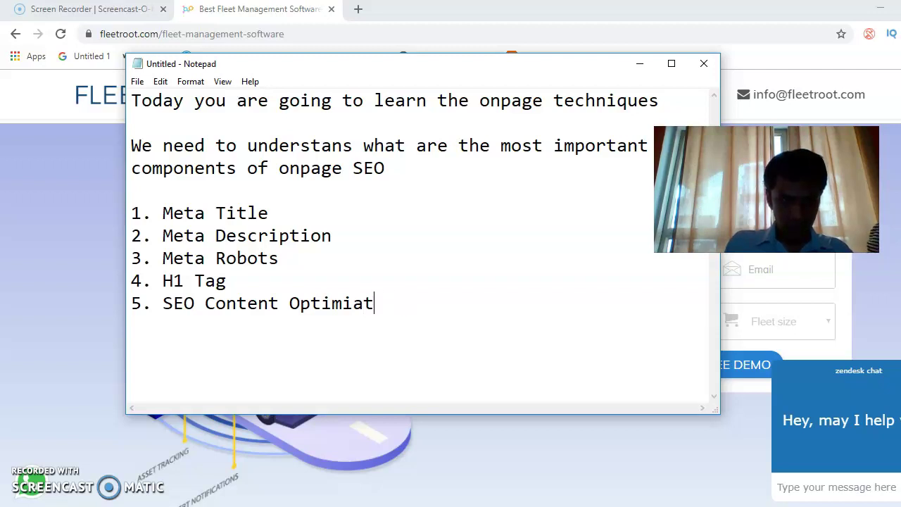
text(zatio)
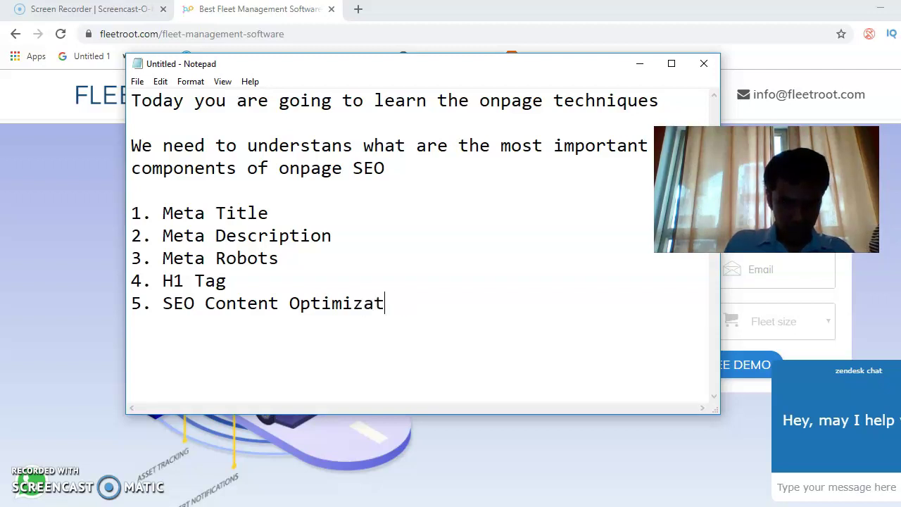
text(n)
Extend item 5 of the list with ": You have to integrate the primary keywords and secondary keywords in the content", wrapped onto an indented second line
text(: You )
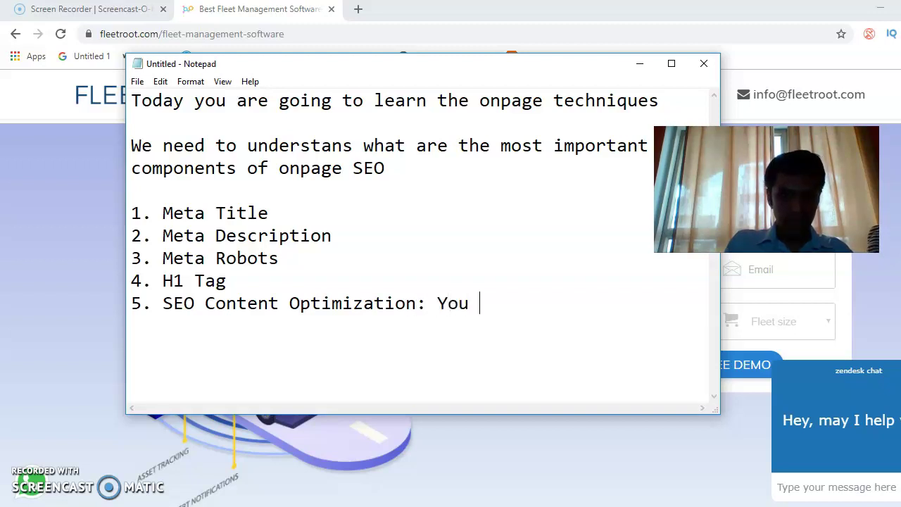
text(have to )
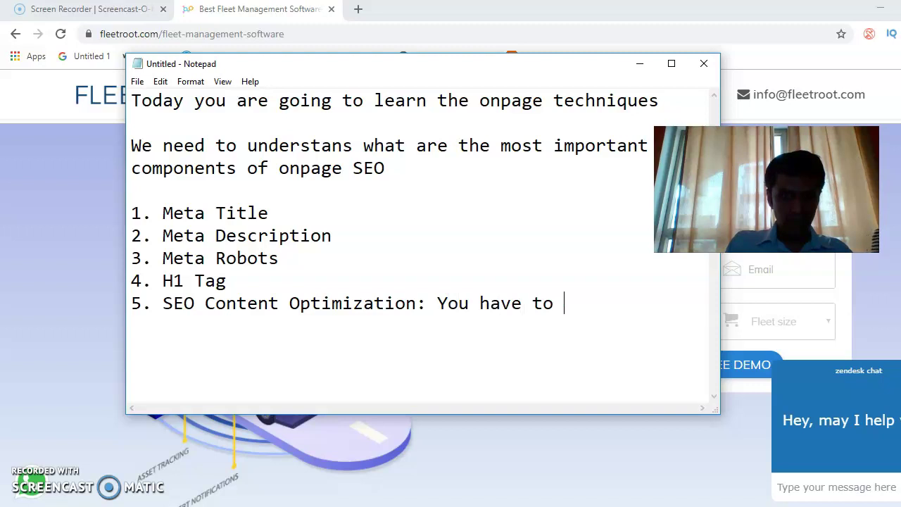
text(integrate the)
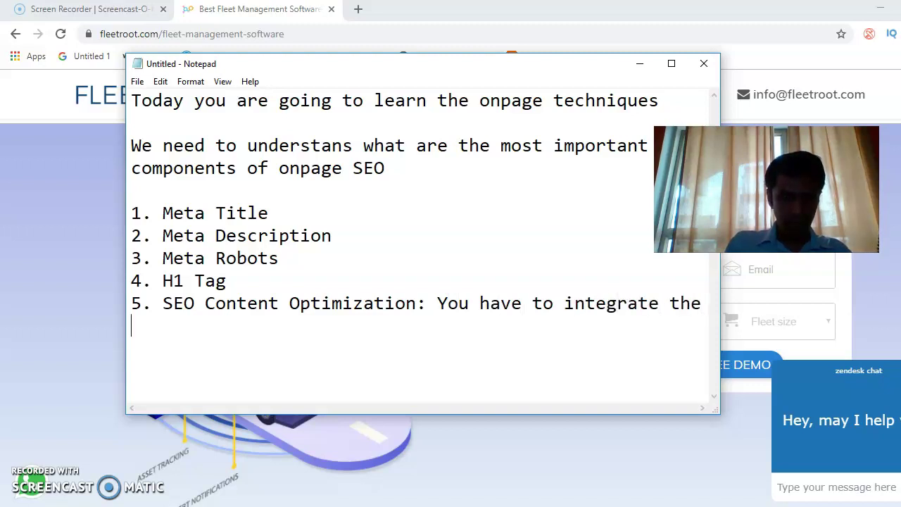
text(   prim)
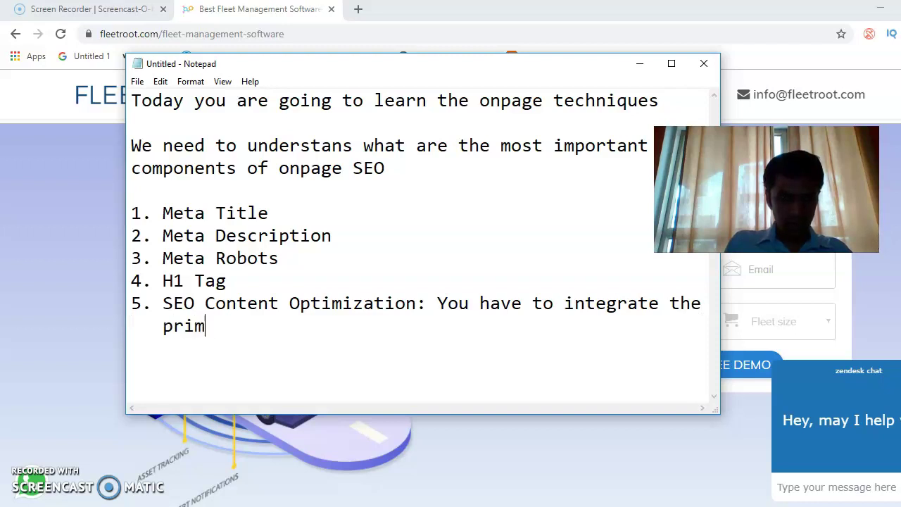
text(ary keyw)
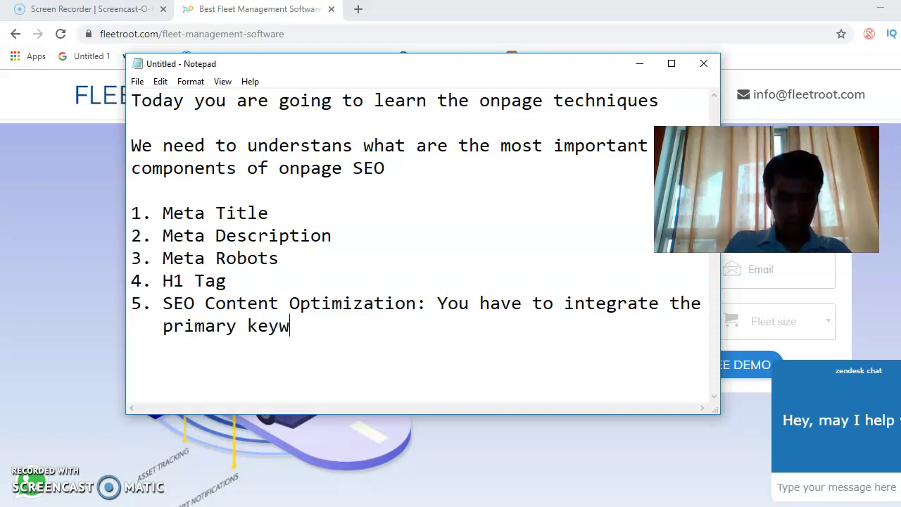
text(ords and se)
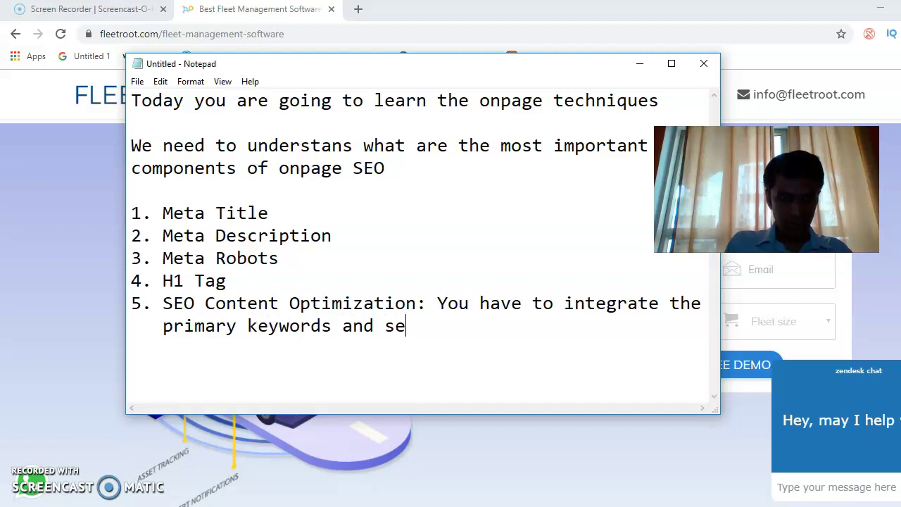
text(condary )
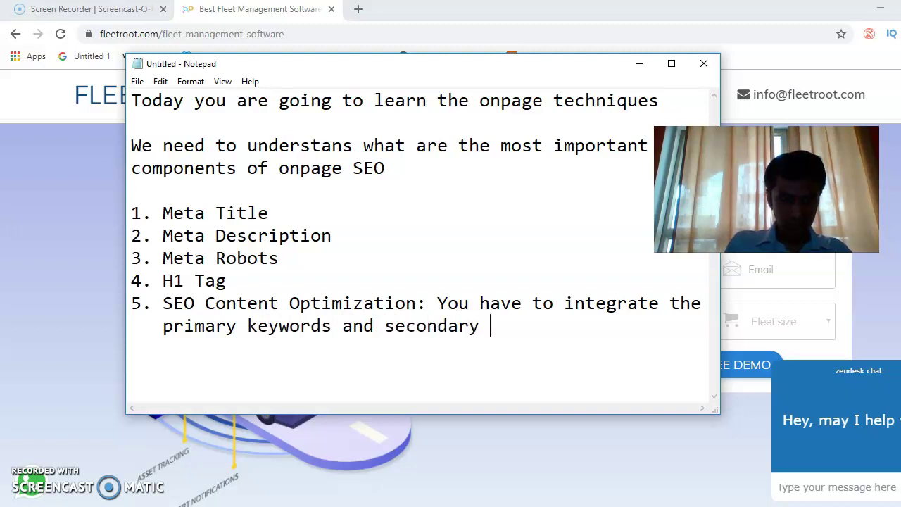
text(keywords )
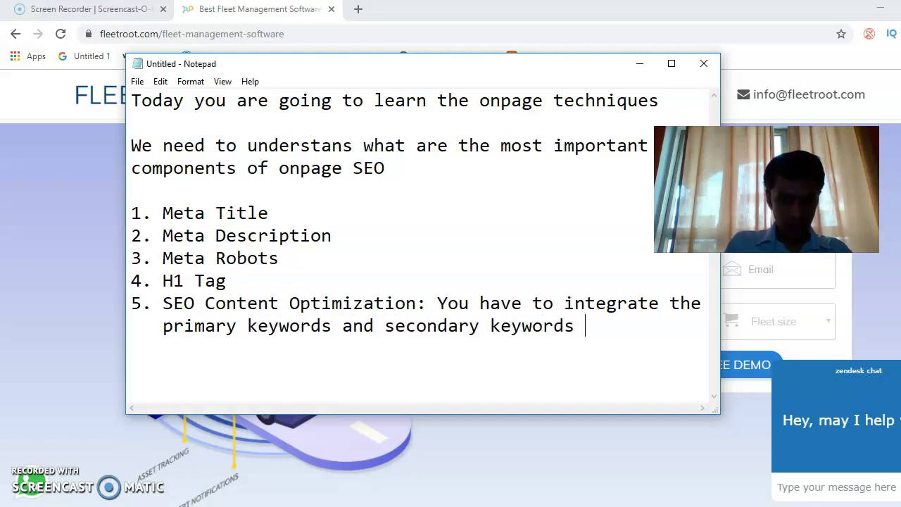
text(in the content)
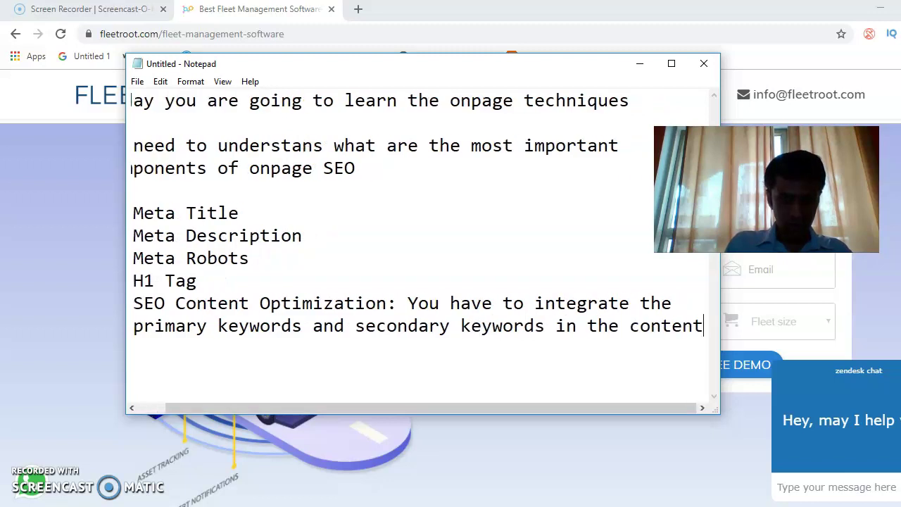
Add the list item "6. Improve the page speed and user experience" on its own line
key(Return)
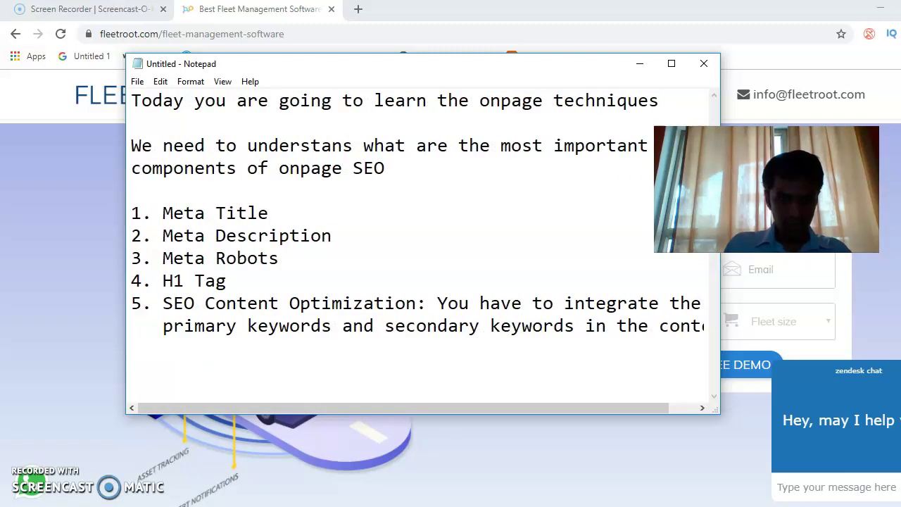
text(6. Improve)
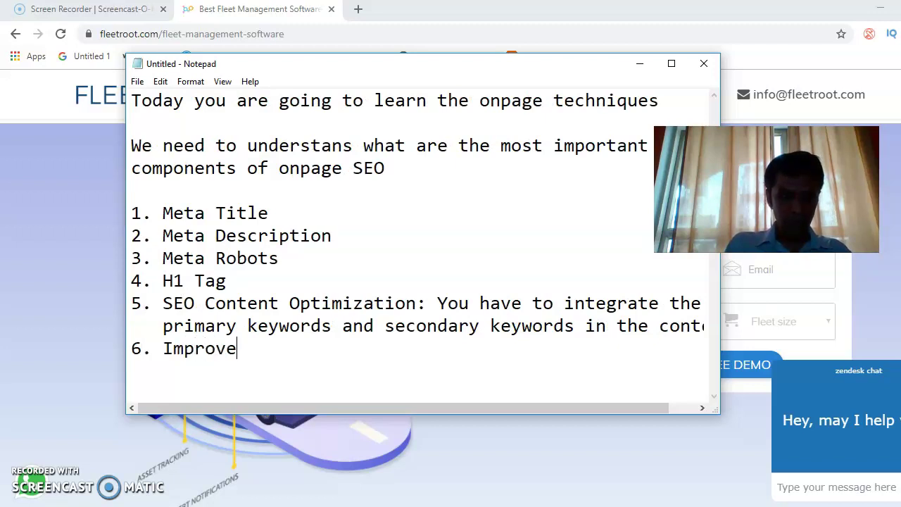
text( the page )
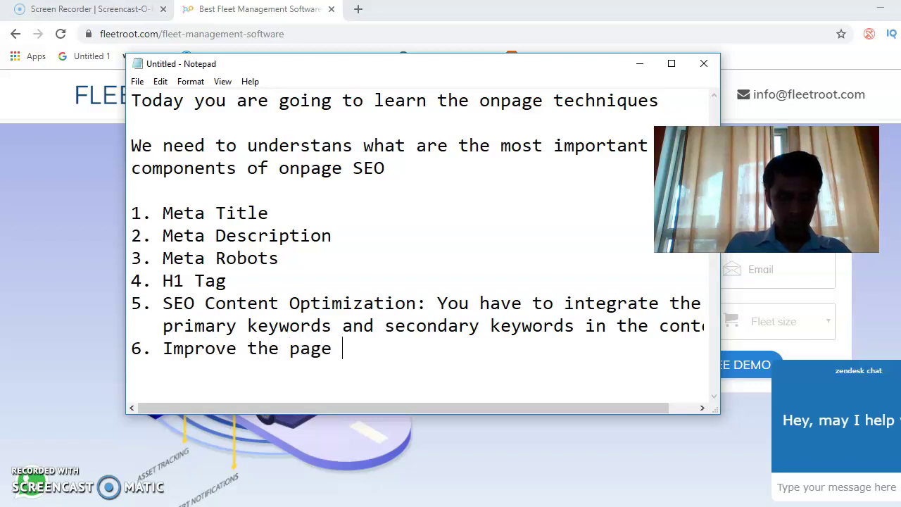
text(speed and )
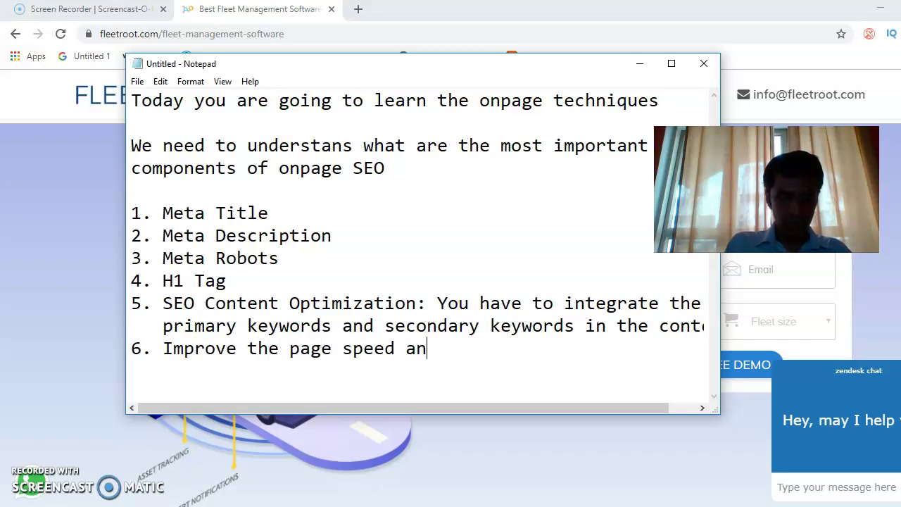
text(user exper)
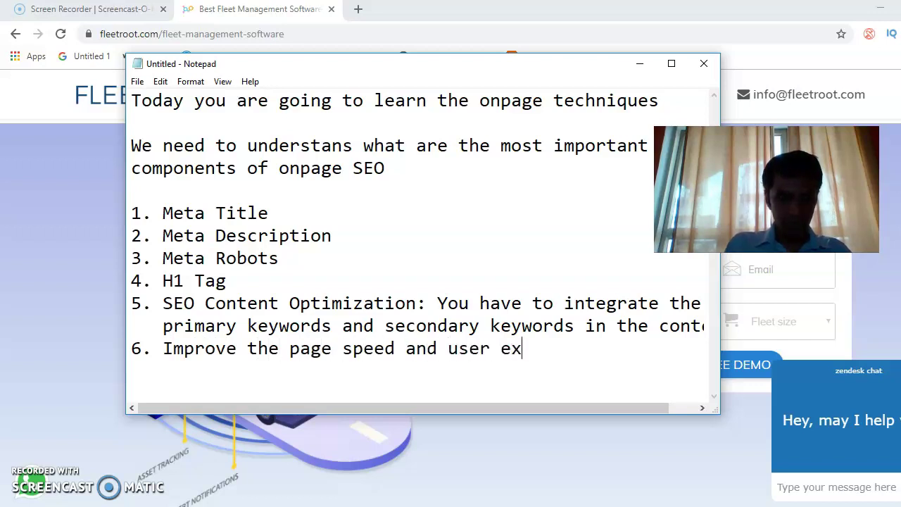
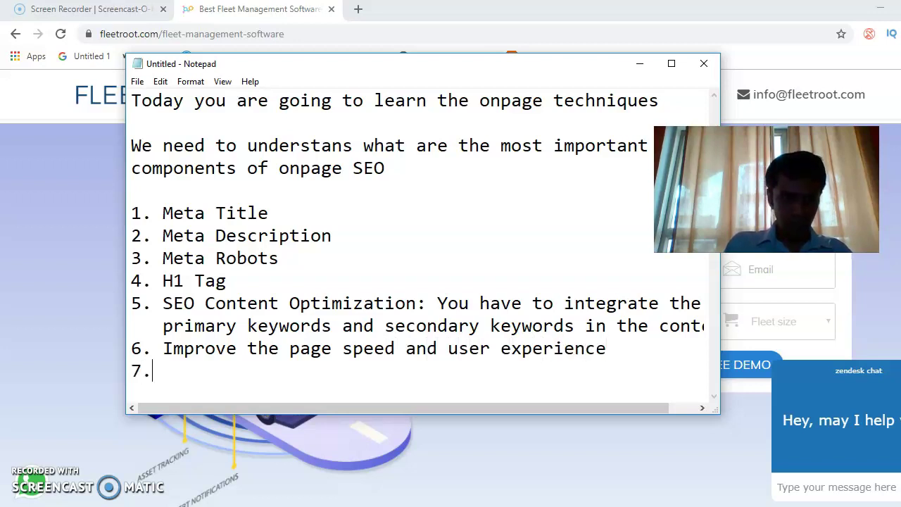
Add the list item "7. Improve the user experience for desktop and mobile" on its own line
text(Impro)
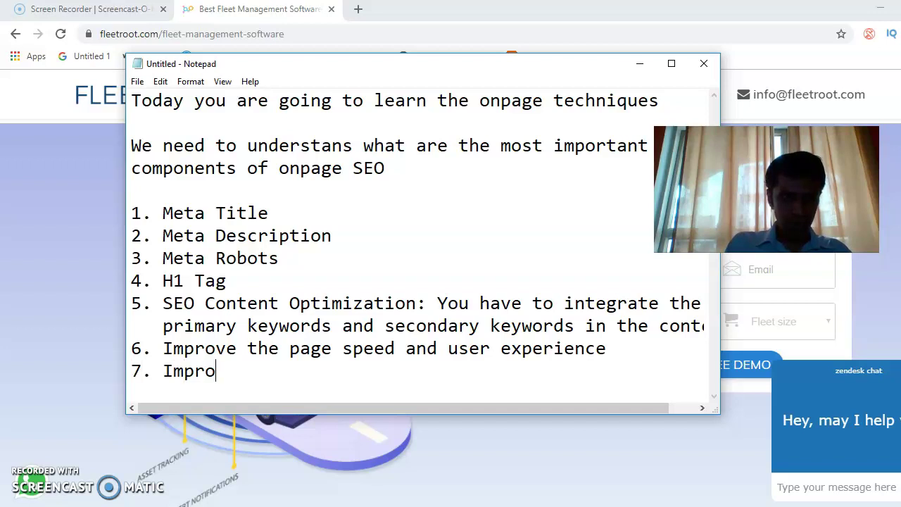
text(ve the user)
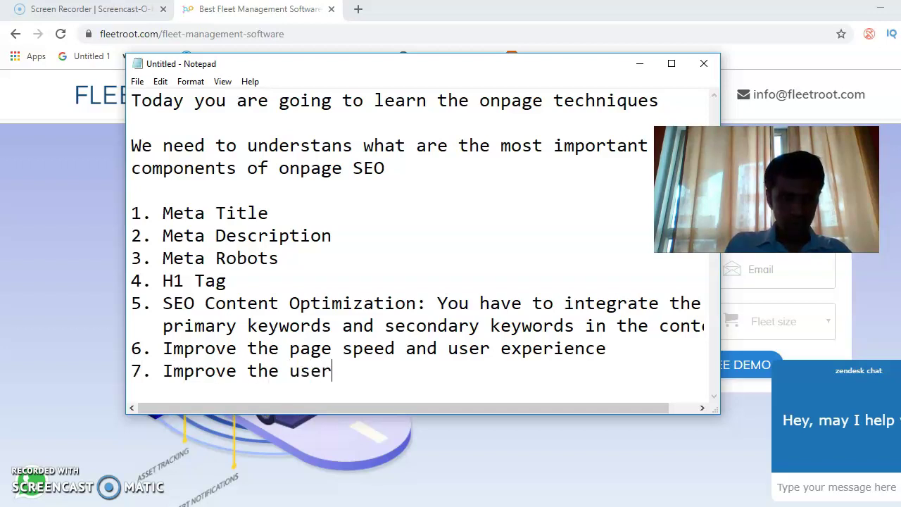
text( experience )
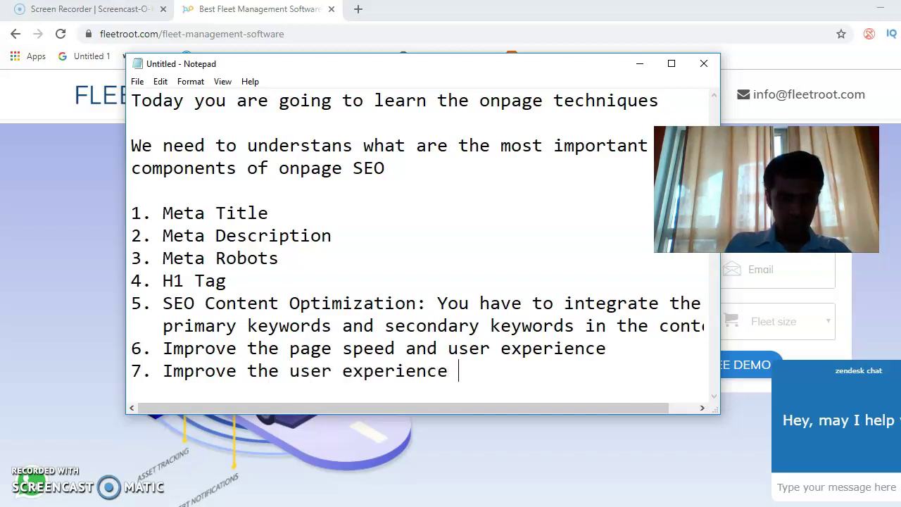
text(for deskt)
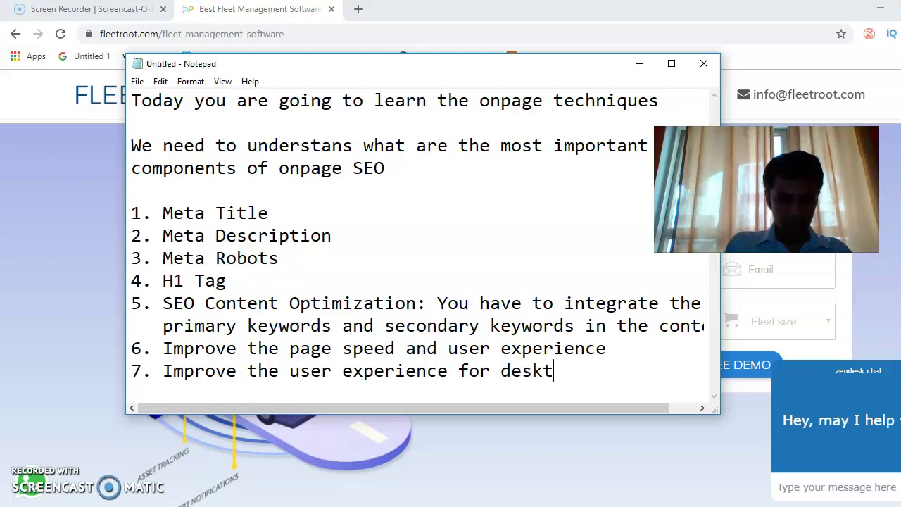
text(op and mo)
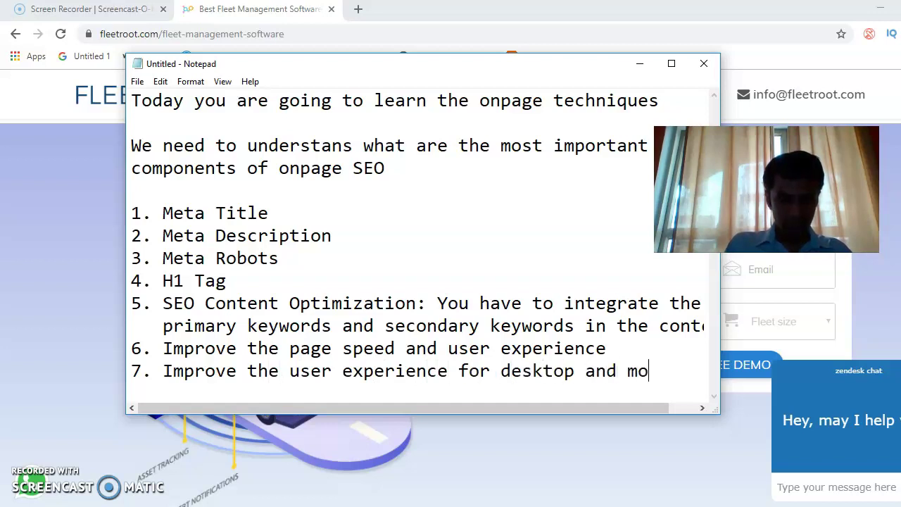
text(bile)
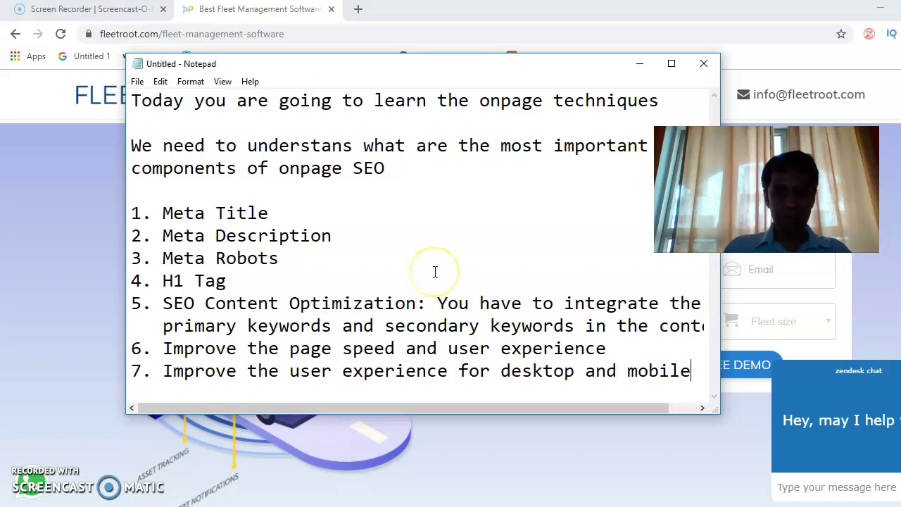
Below a blank line after the list, write "Let us do the practical by analyzing the case study" and end with a line break
key(Return)
key(Return)
text(Let)
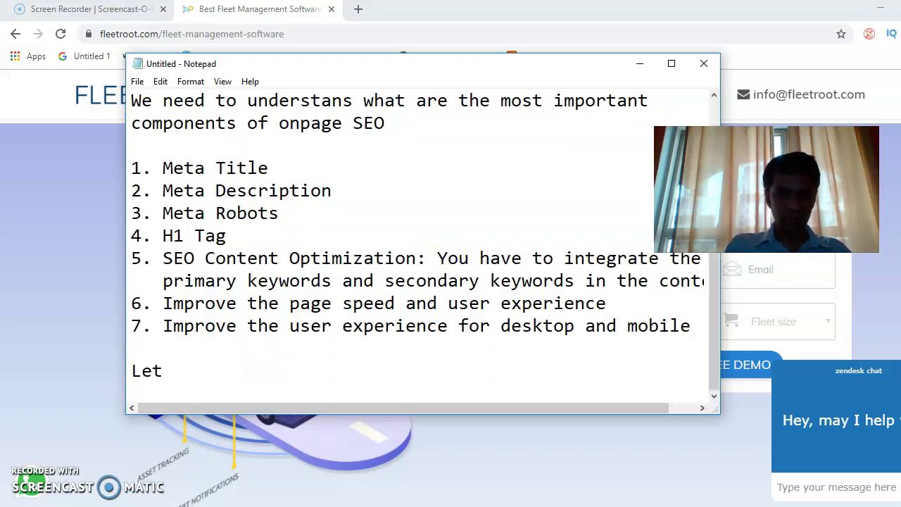
text( us do the p)
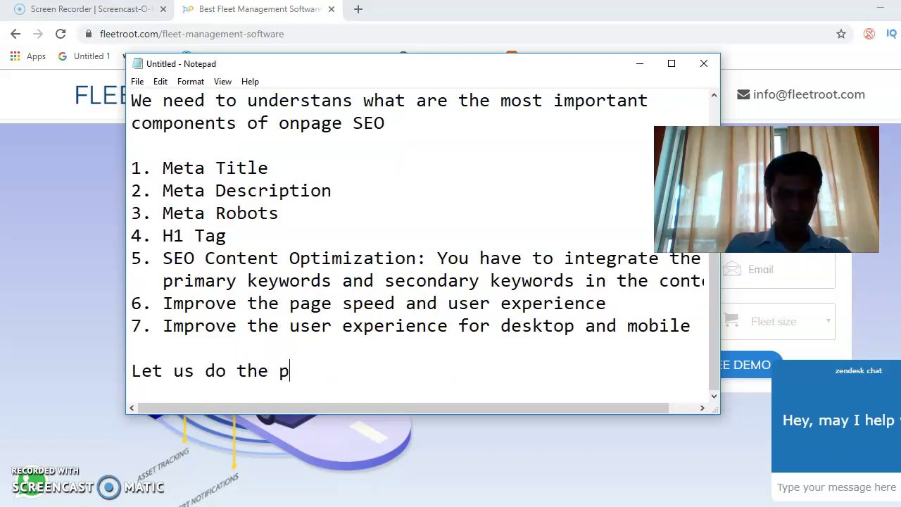
text(ractica;)
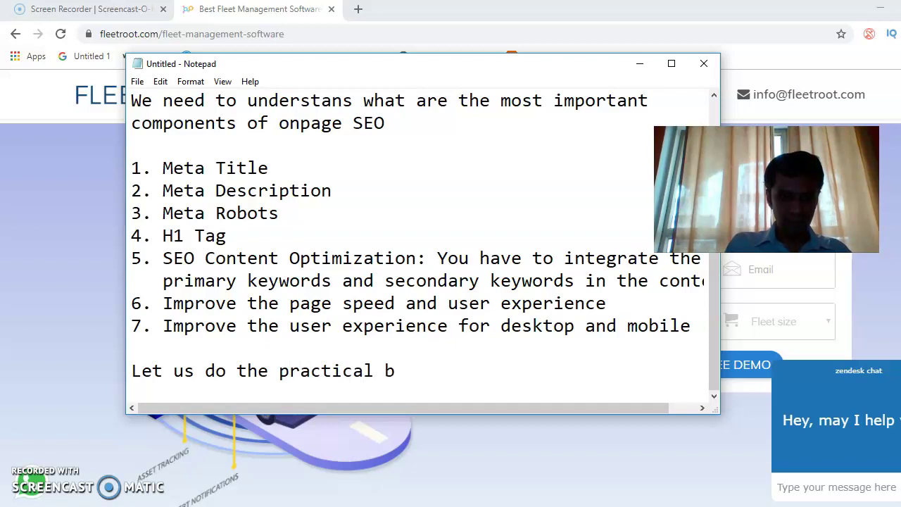
text( by analyzi)
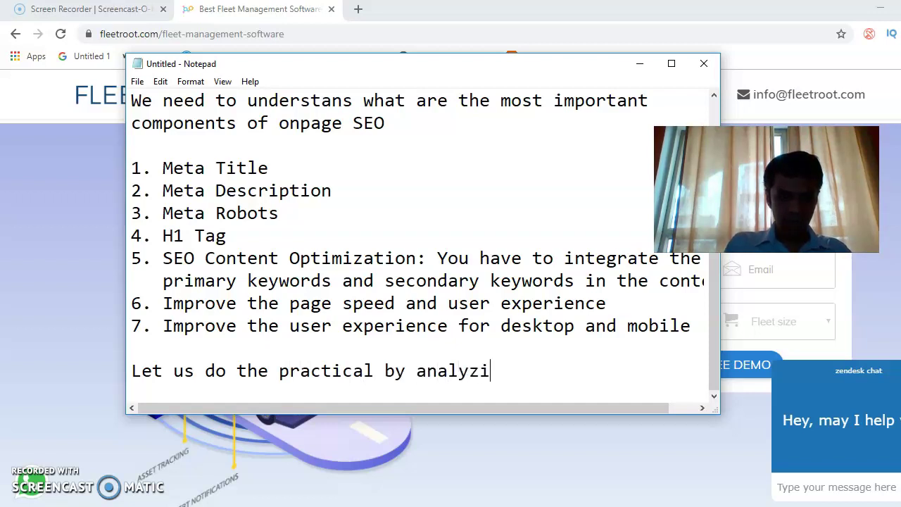
text(ng the ca)
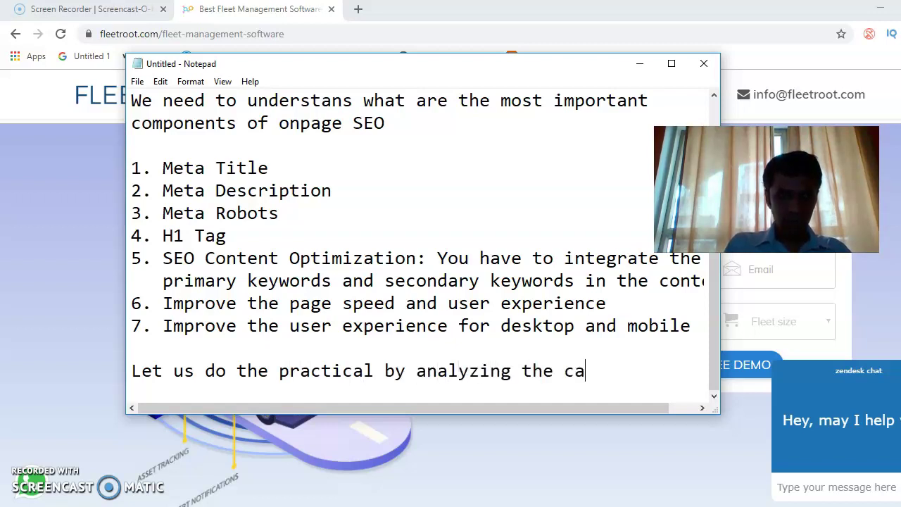
text(se)
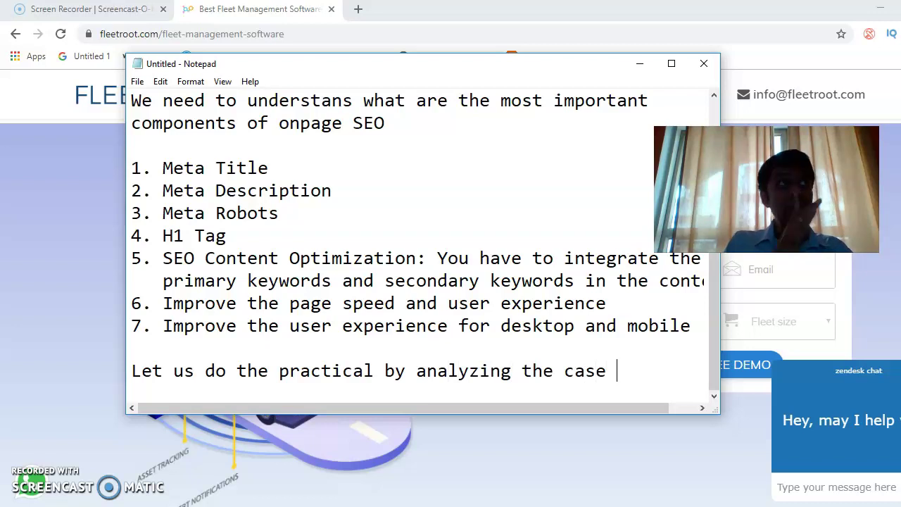
text( stu)
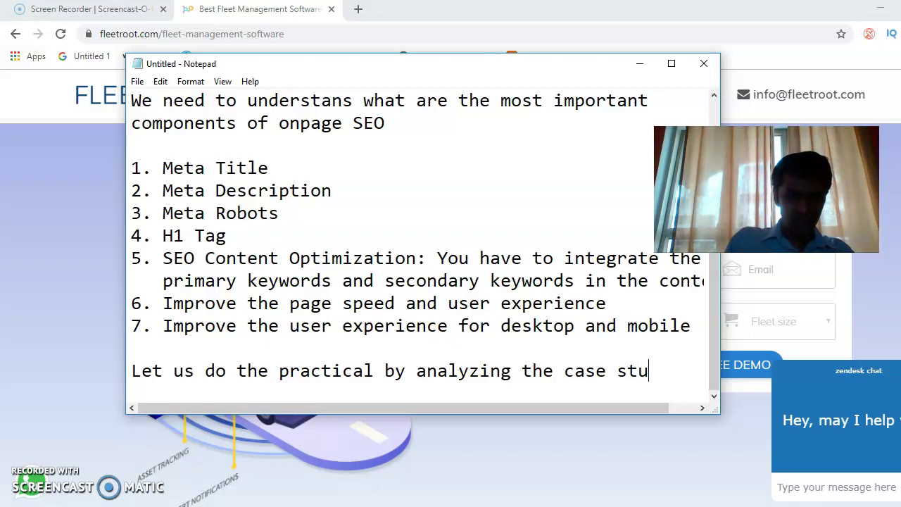
text(dy)
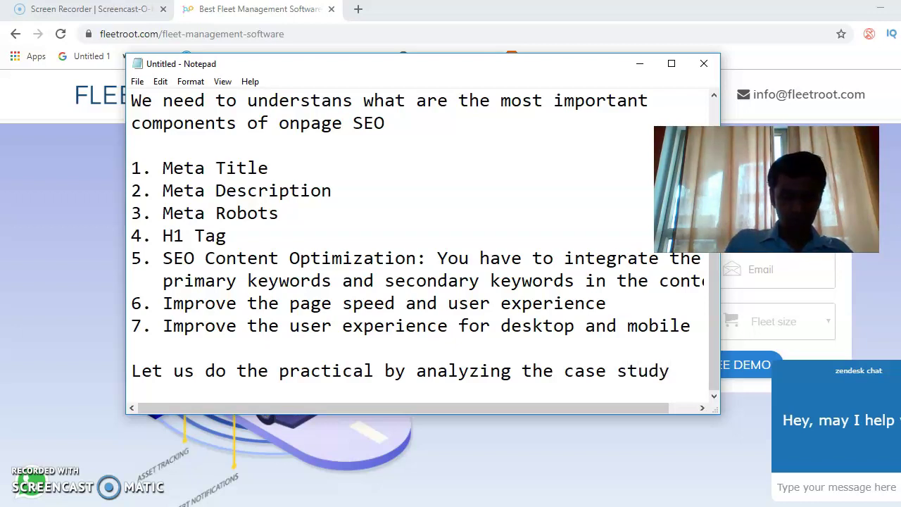
key(Return)
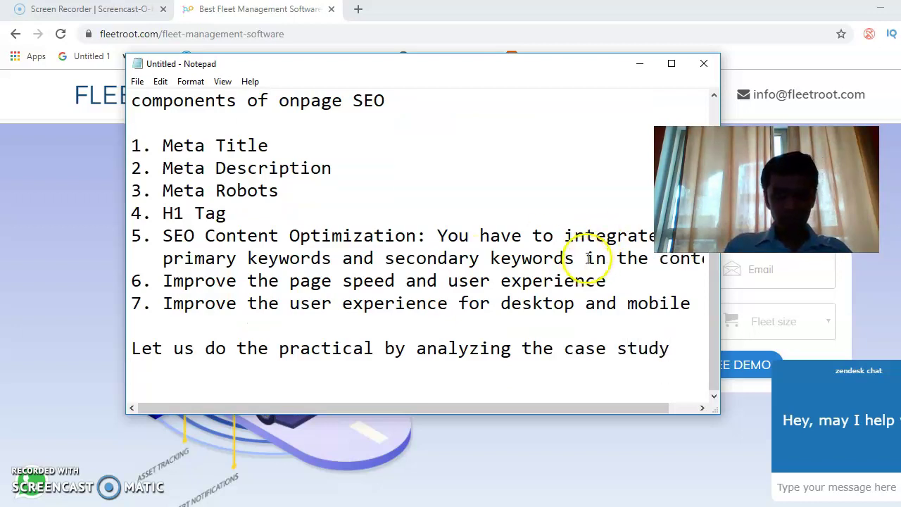
Switch to the Fleetroot fleet management page in Chrome and search its source code for "title"
click(640, 65)
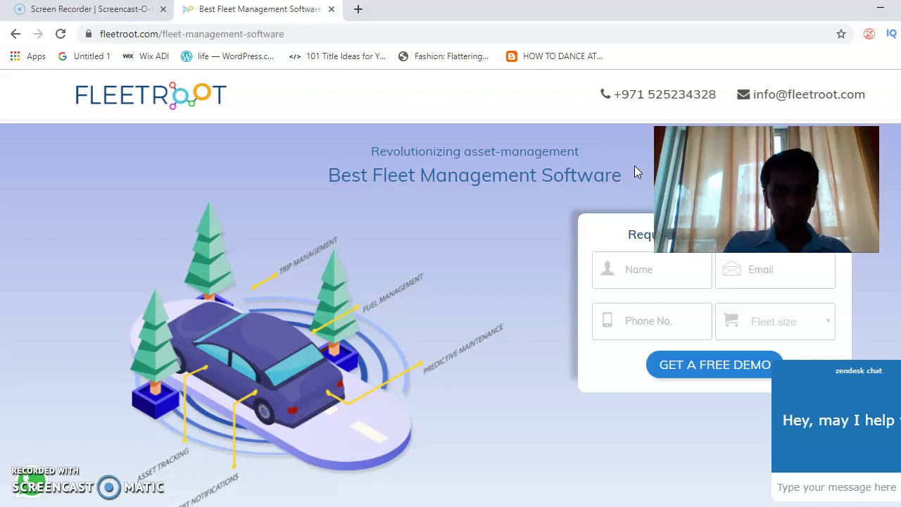
key(ctrl+u)
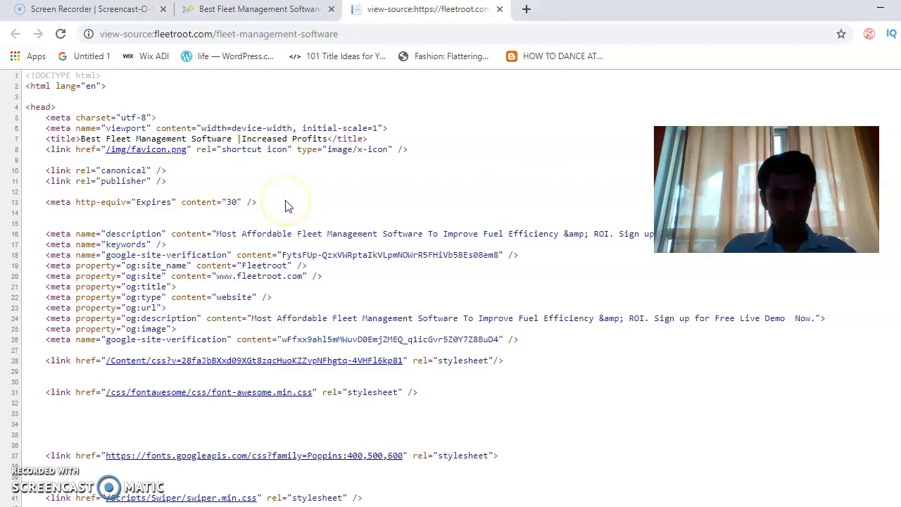
key(ctrl+f)
text(title)
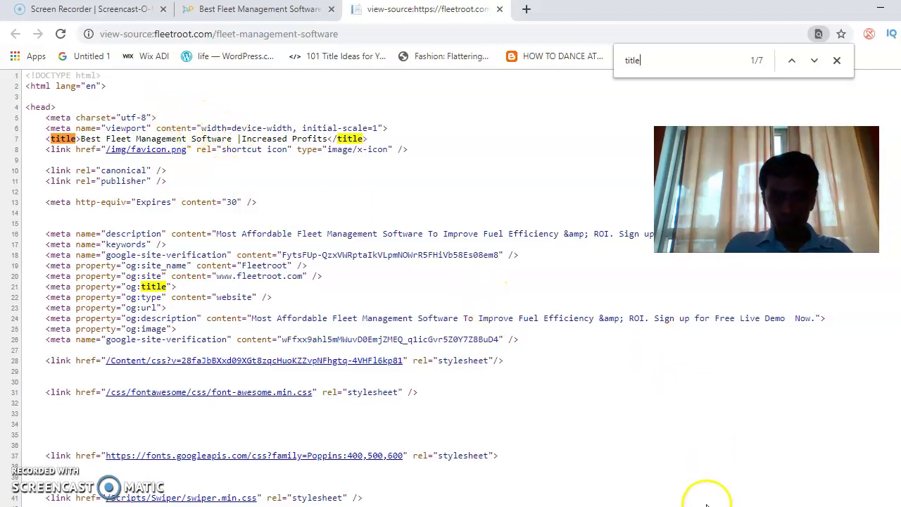
Switch to the Notepad notes and, below a blank line, write "Fleet Management Software is the targeted keyword", ending with a line break
click(681, 506)
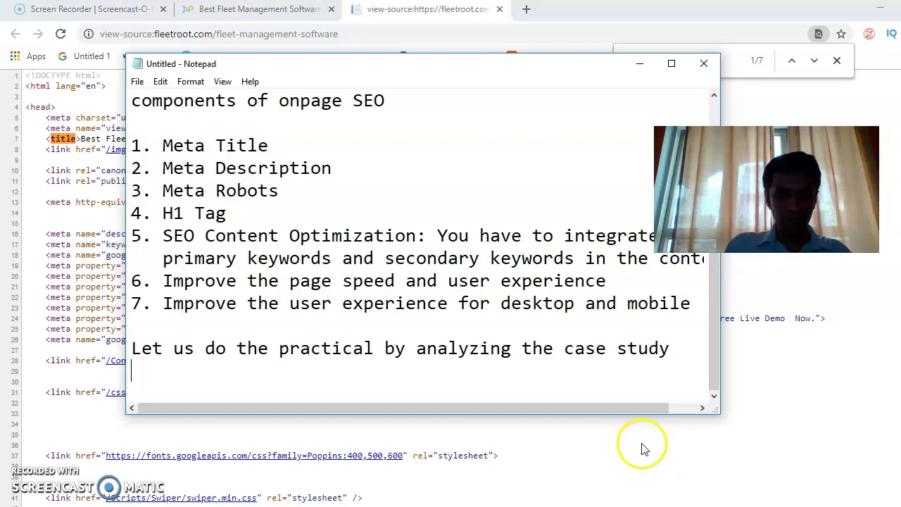
click(627, 375)
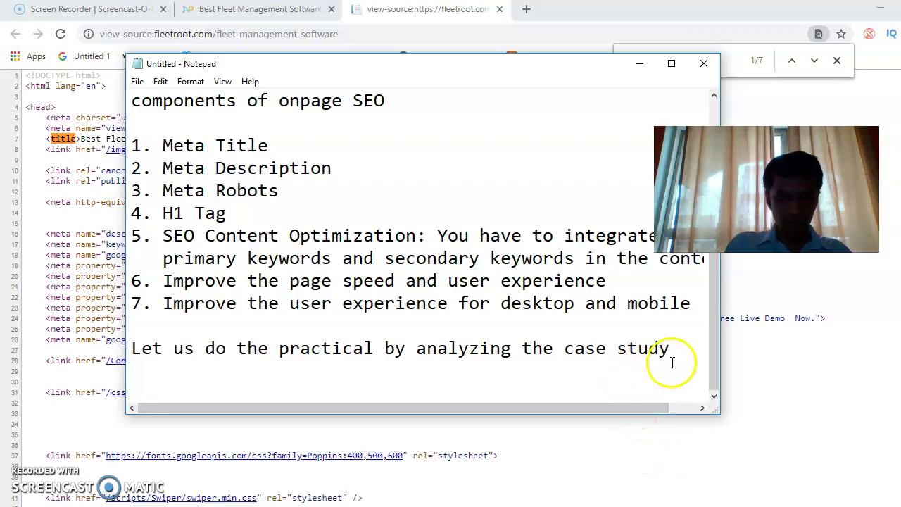
key(Return)
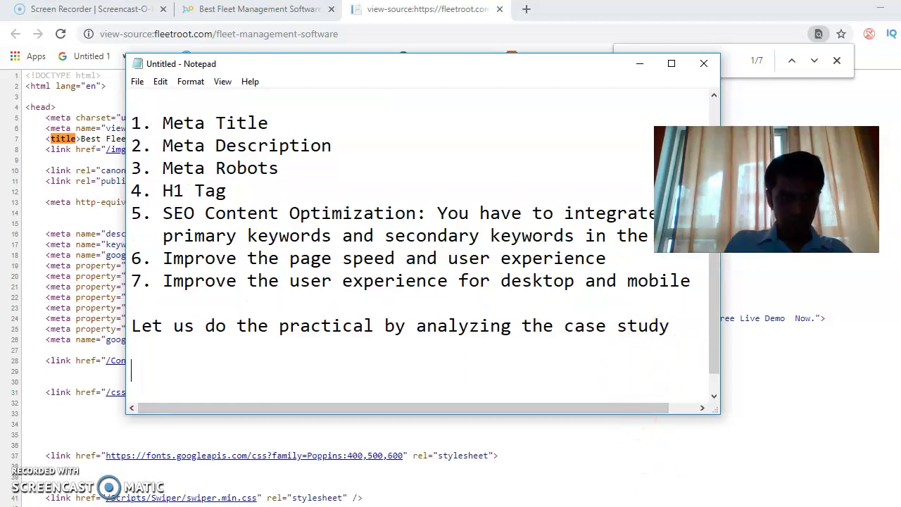
text(Fleet Man)
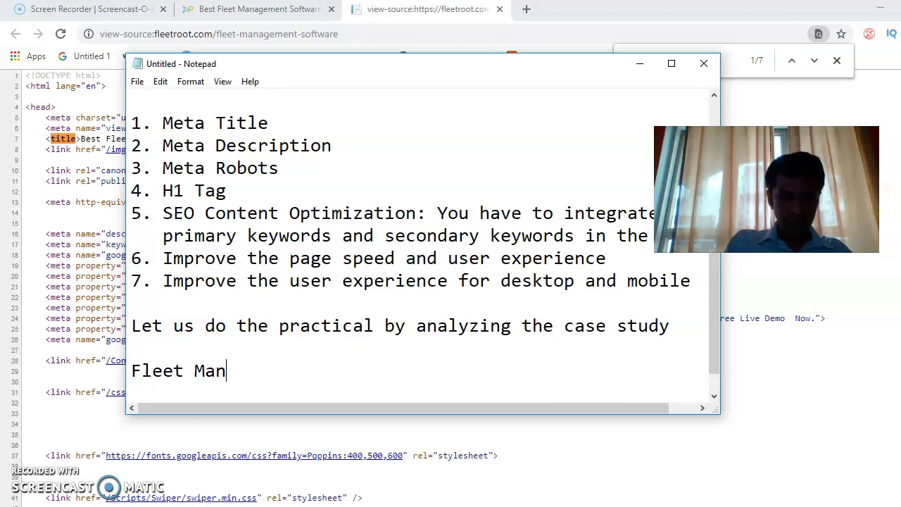
text(agement S)
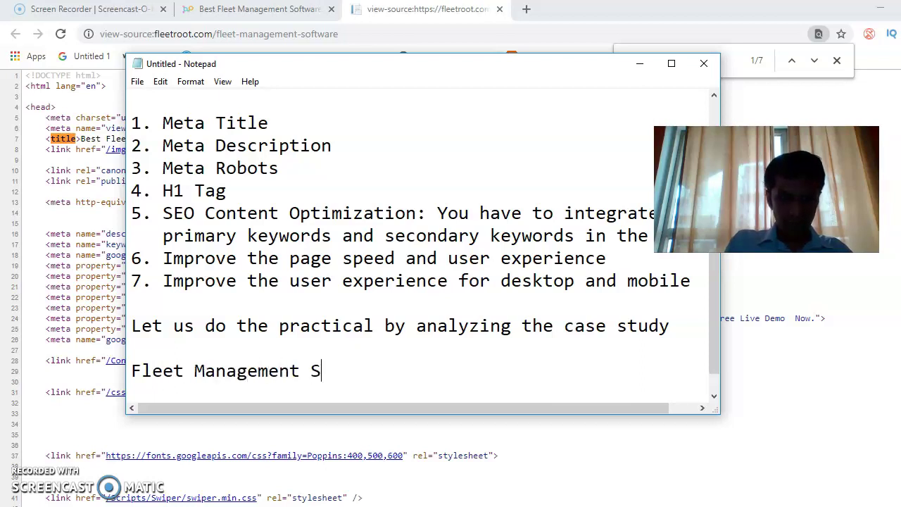
text(oftware is the)
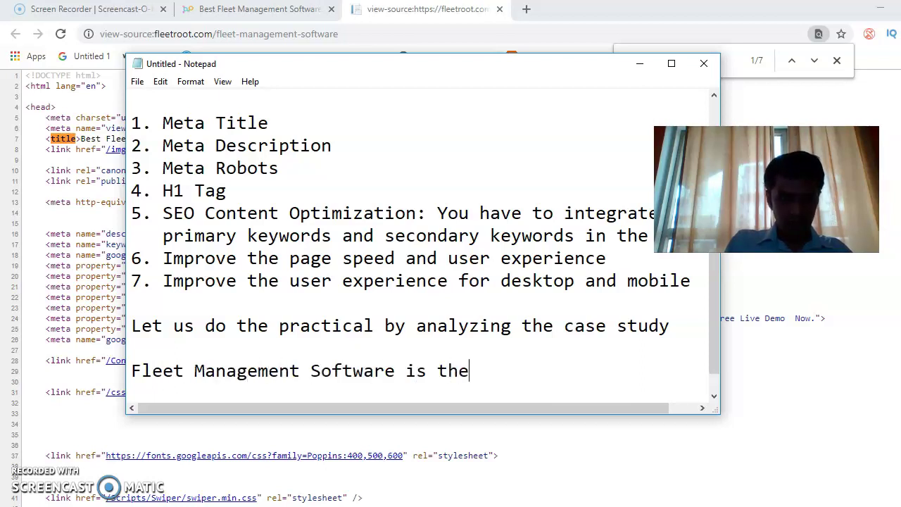
text( targeted k)
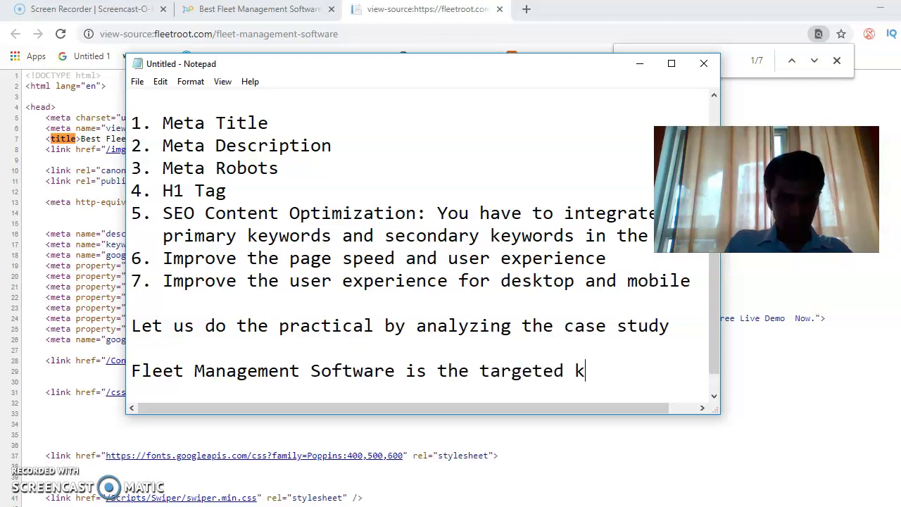
text(eywpor)
key(BackSpace)
key(BackSpace)
key(BackSpace)
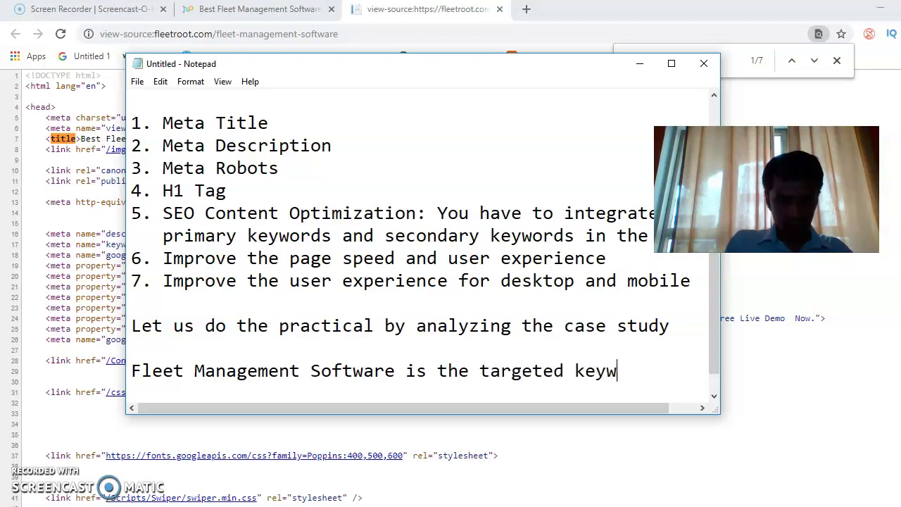
text(ord)
key(Return)
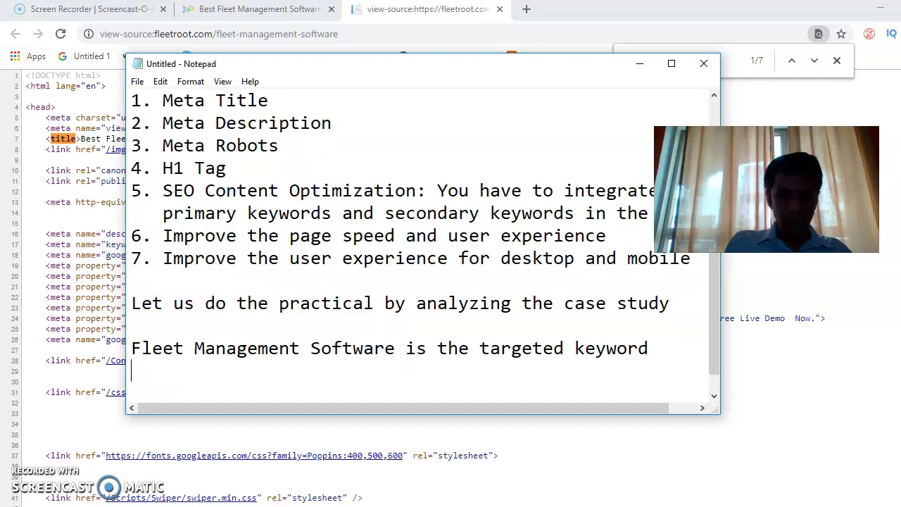
Add the line "Integrate the primary keyword in the title tag" to the notes, ending with a line break
text(Integrate )
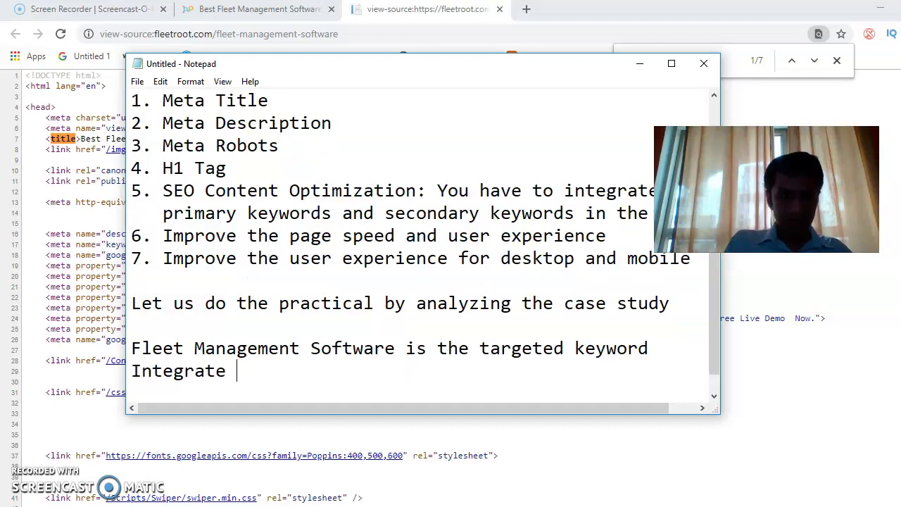
text(the prima)
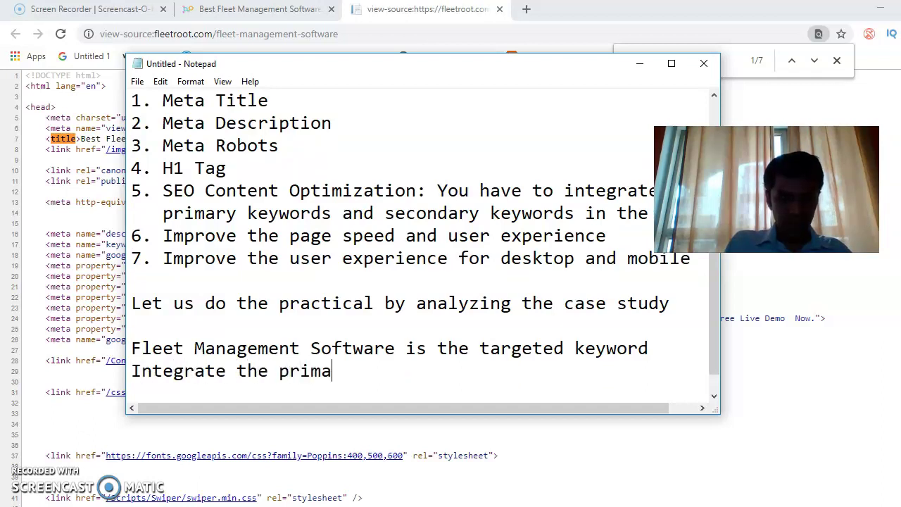
text(ry keyword )
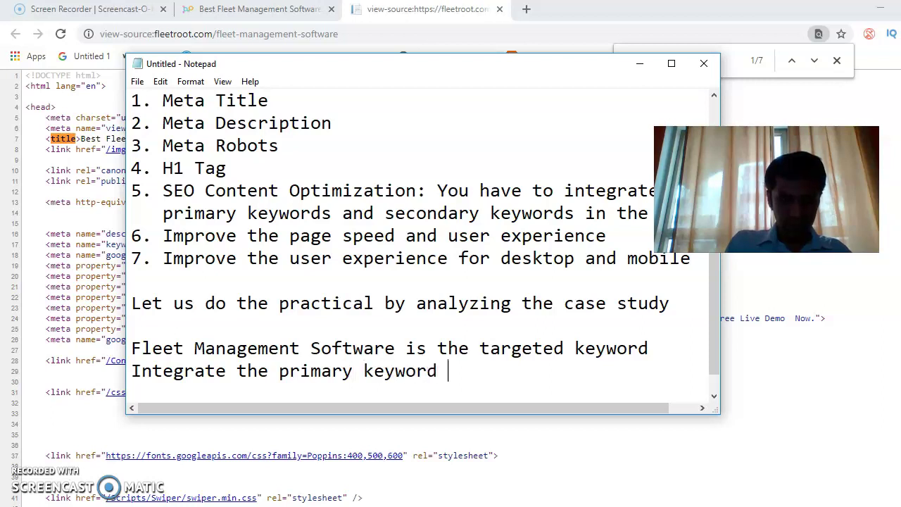
text(in the title tag)
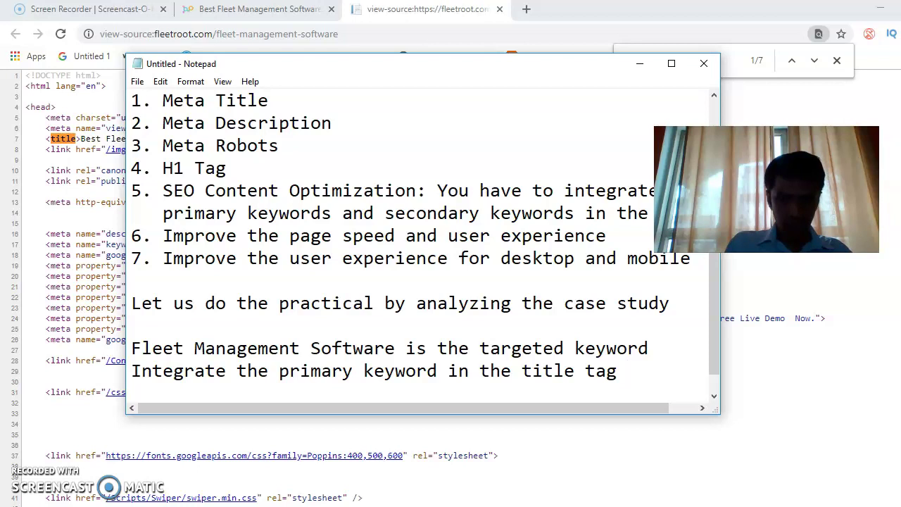
key(Return)
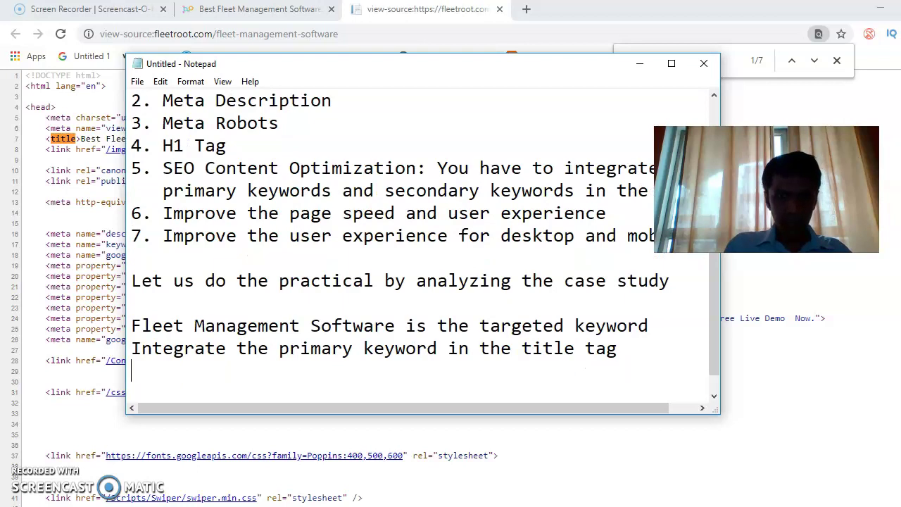
Check the title tag in the page source, and add the notes line "Integrate the unique selling point in the title ( in one single phrase)"
click(639, 64)
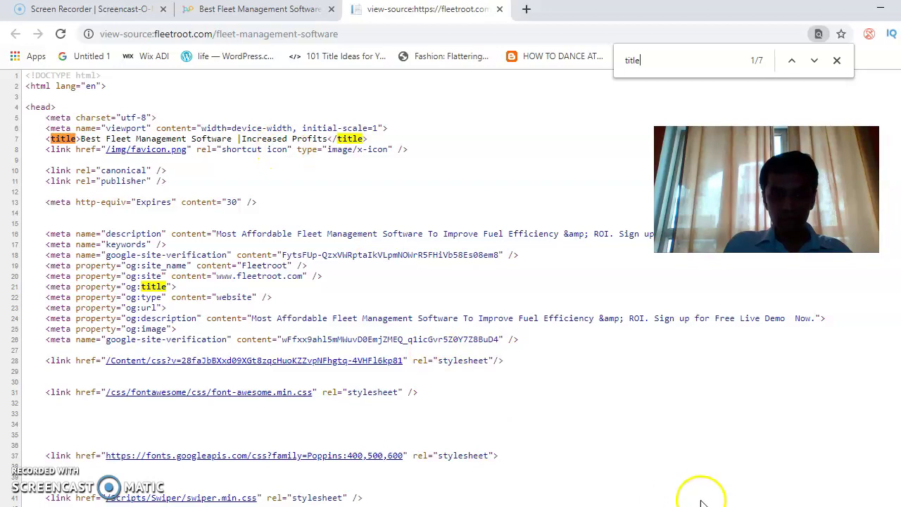
key(alt+Tab)
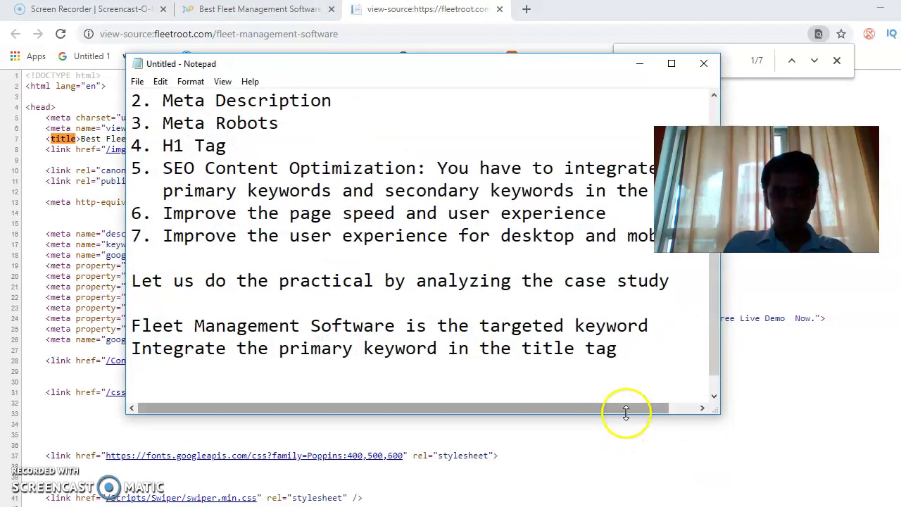
click(602, 359)
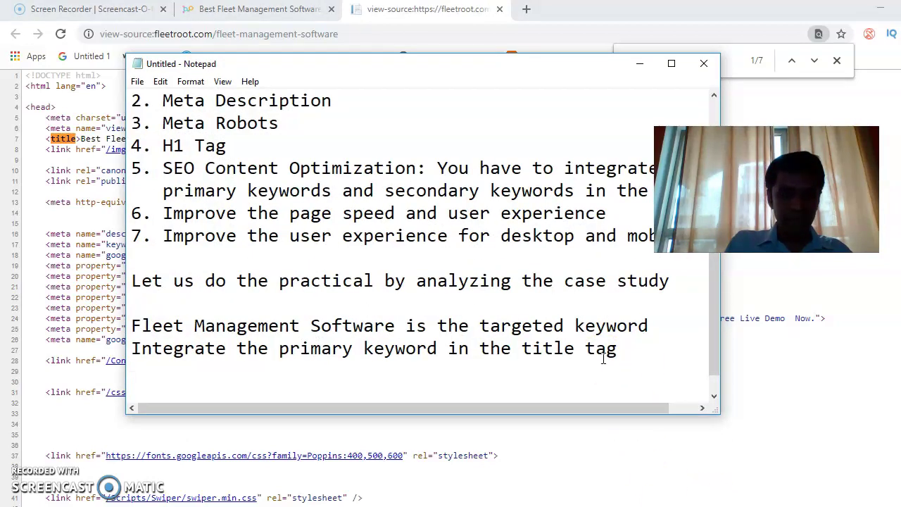
text(Integrate )
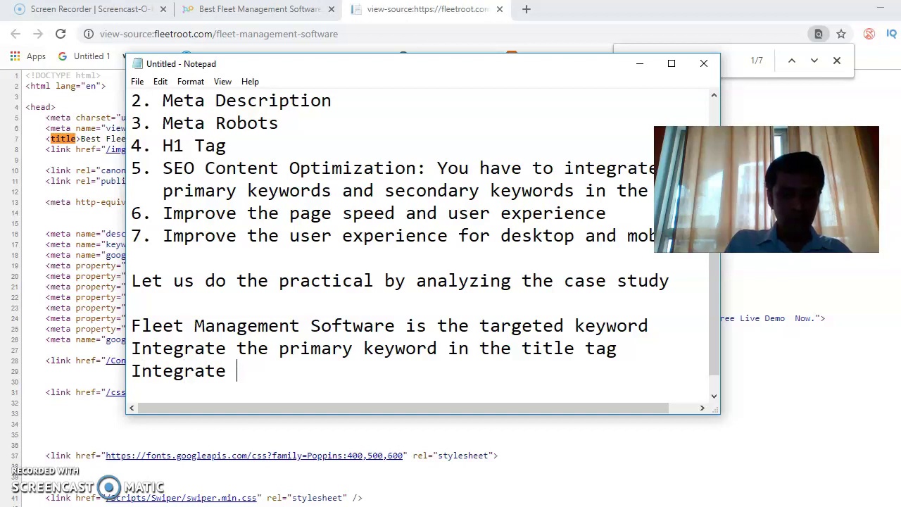
text(the unqi)
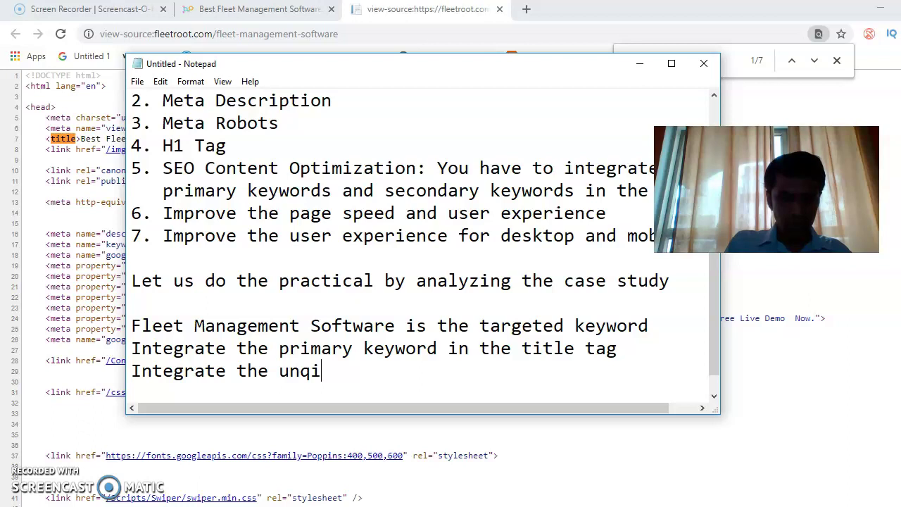
key(BackSpace)
key(BackSpace)
text(iq)
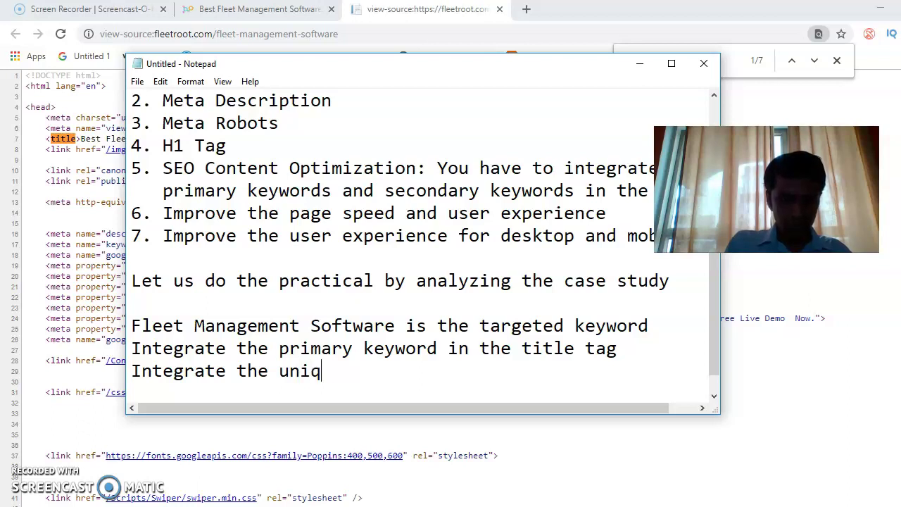
text(ue selling )
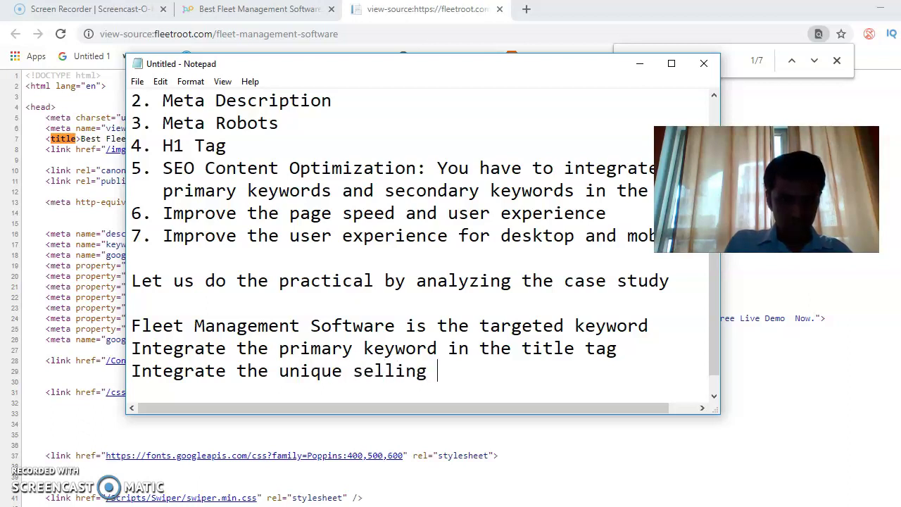
text(point in th)
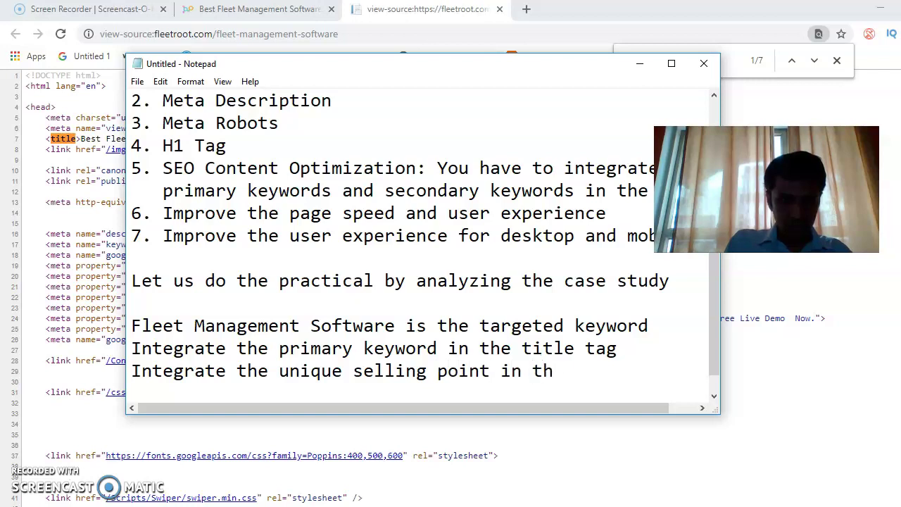
text(e title)
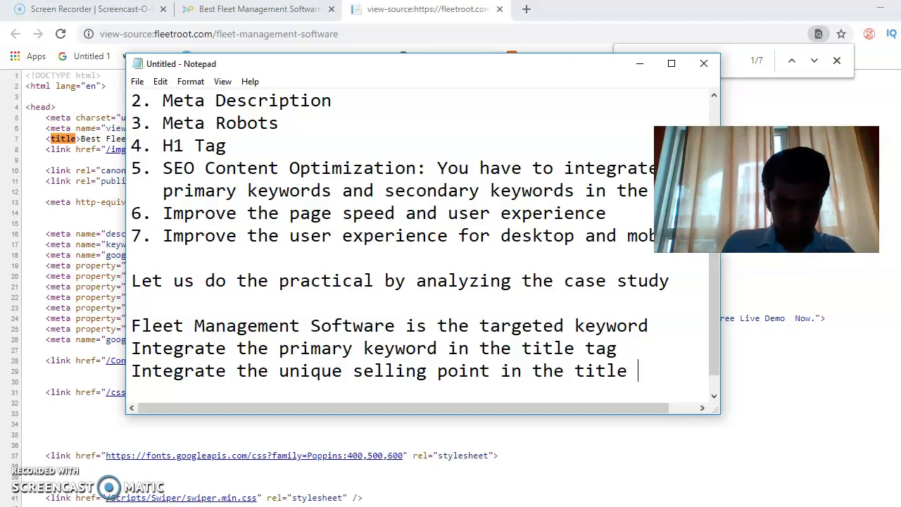
text(( in)
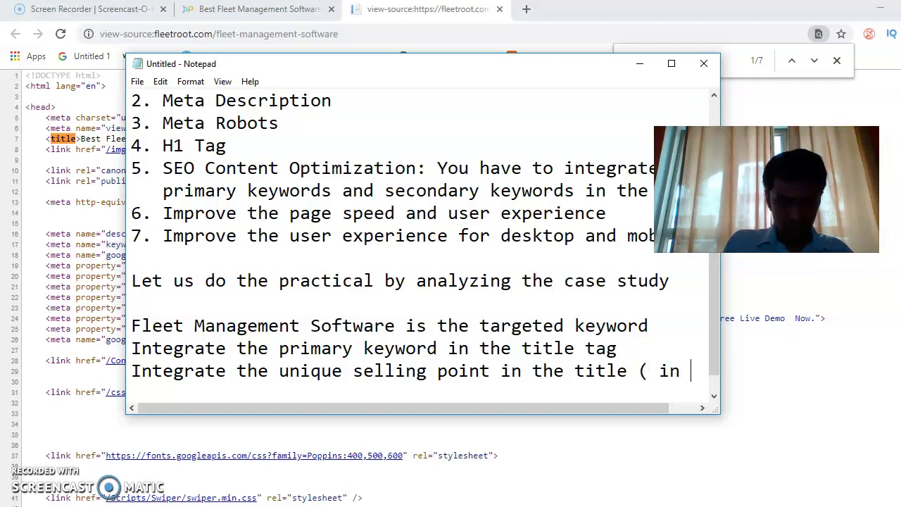
text( one sing)
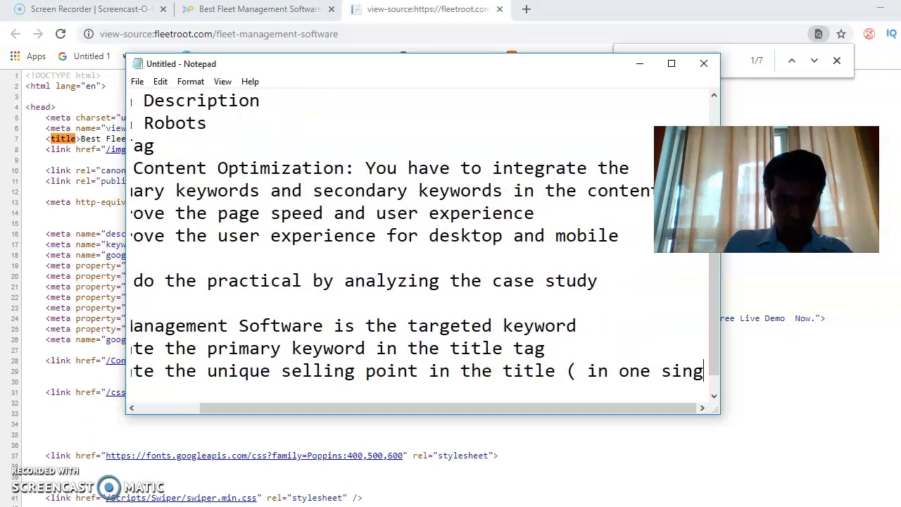
text(le phrase)
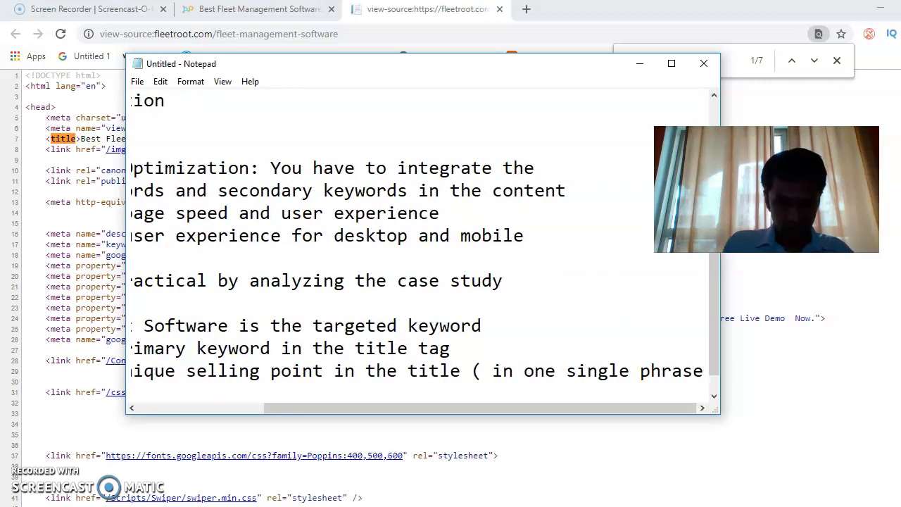
text())
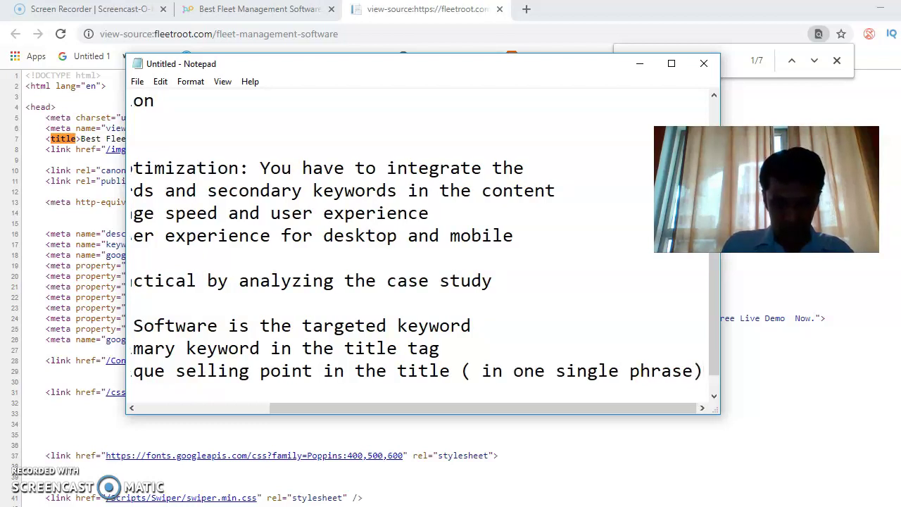
key(Return)
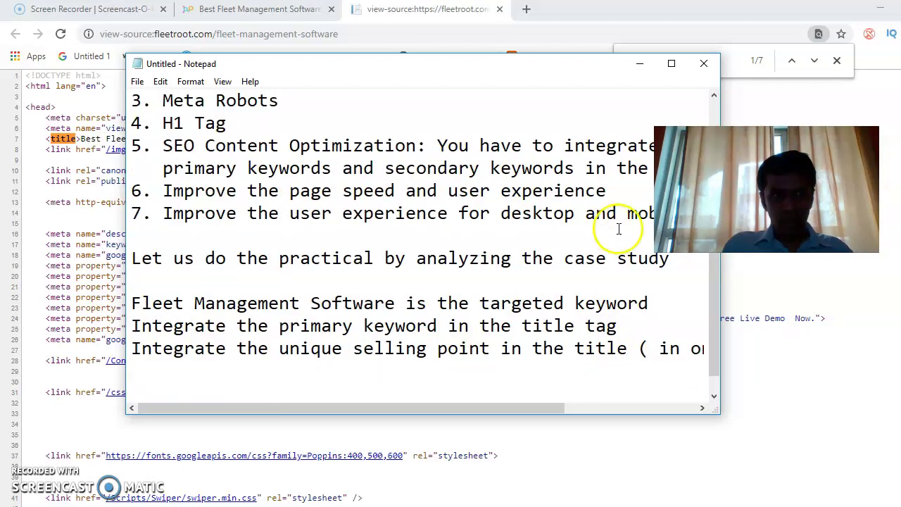
Check the source's meta description and add the notes line "Integrate the primary keyword with the unique selling points in the description by using call to action"
click(639, 64)
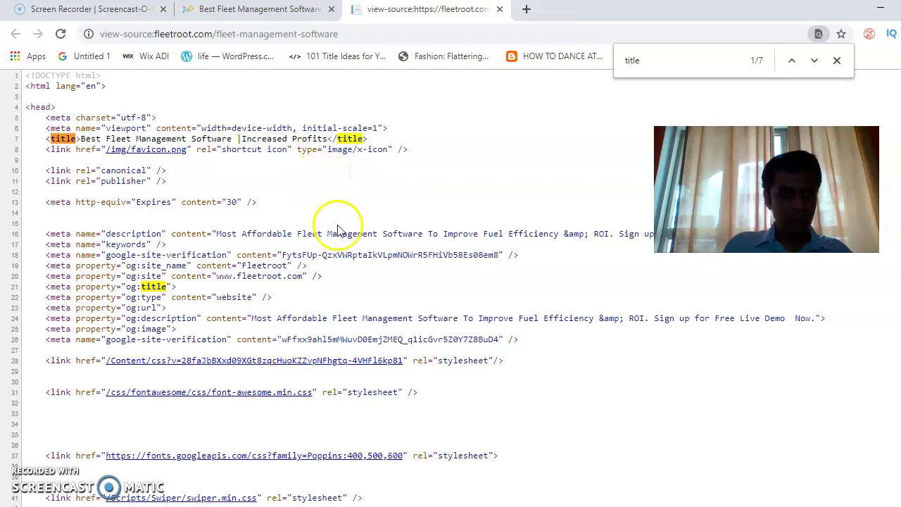
click(347, 246)
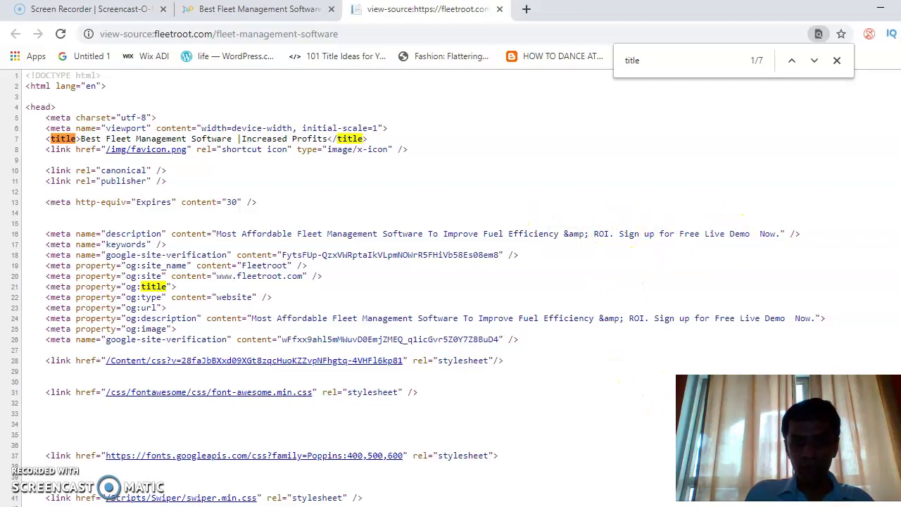
mouse_move(703, 506)
click(704, 456)
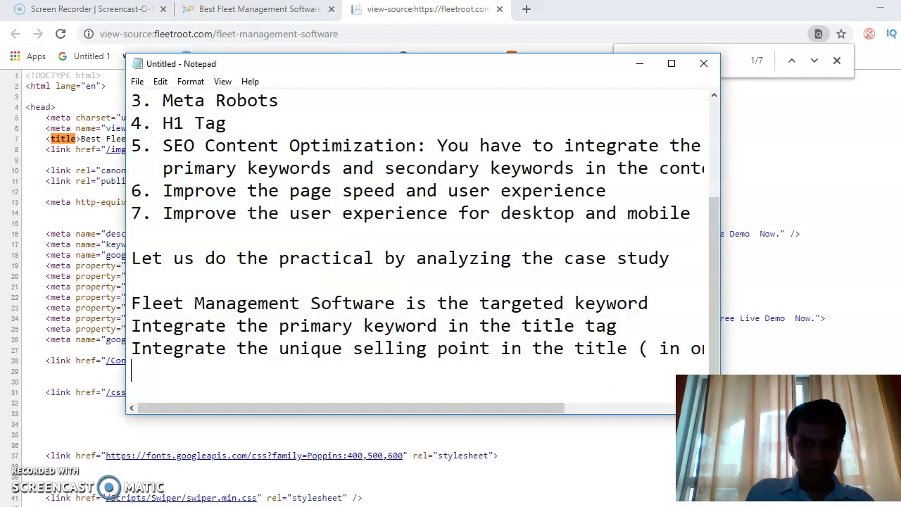
text(In)
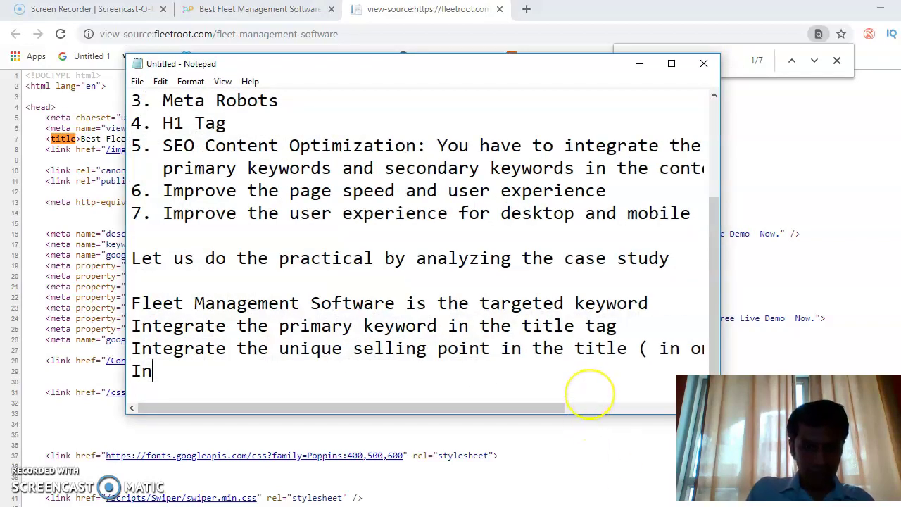
text(tegrate the )
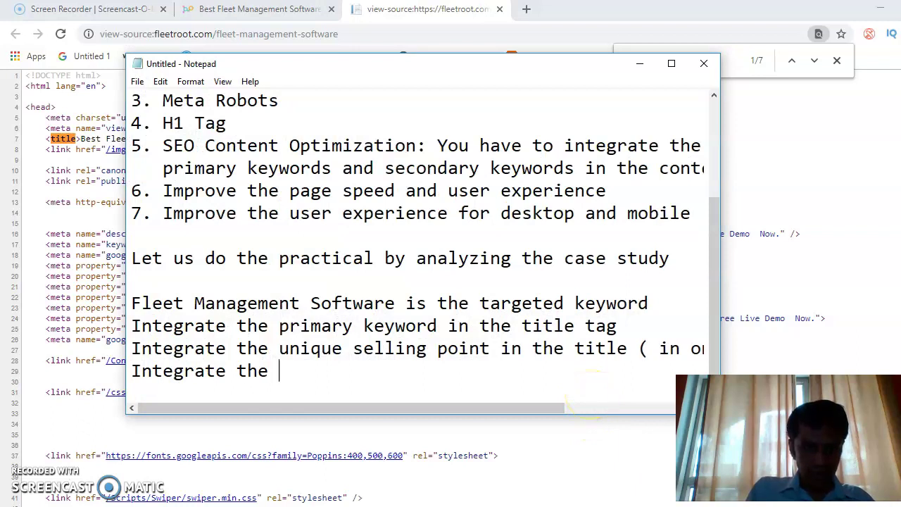
text(primary)
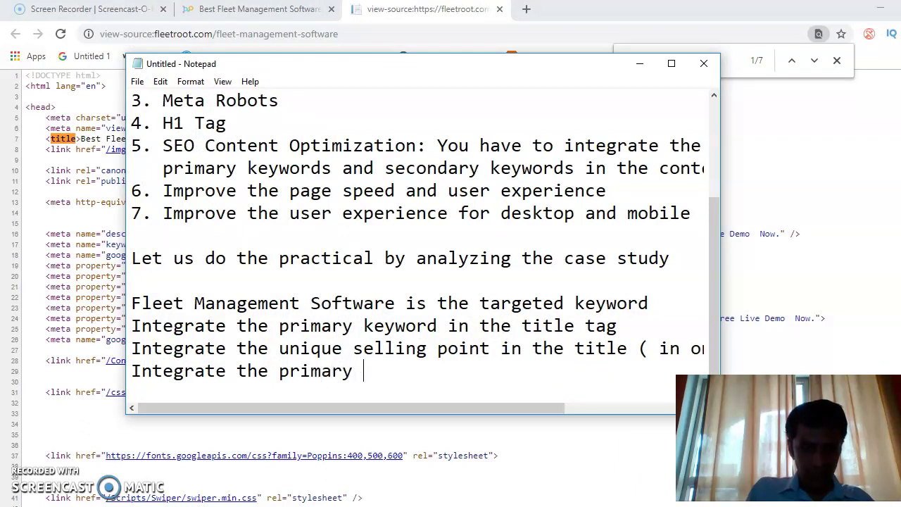
text( keyword)
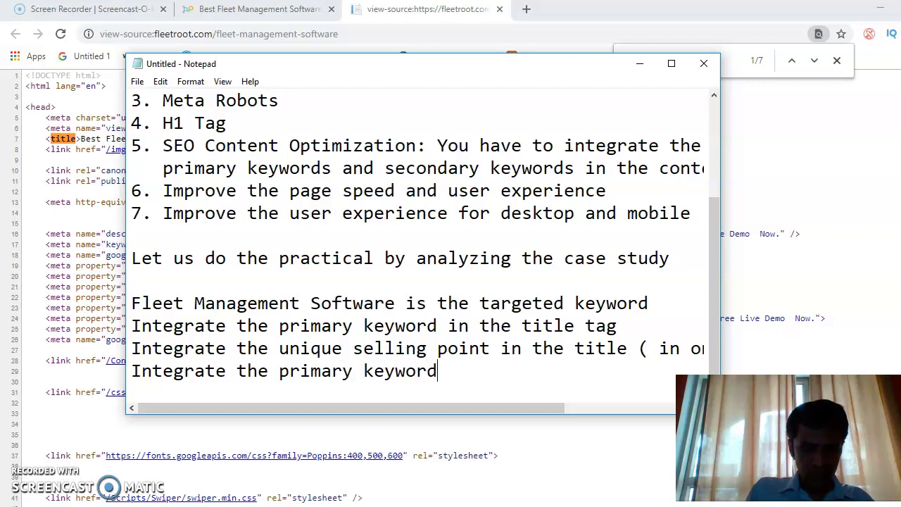
text( with the u)
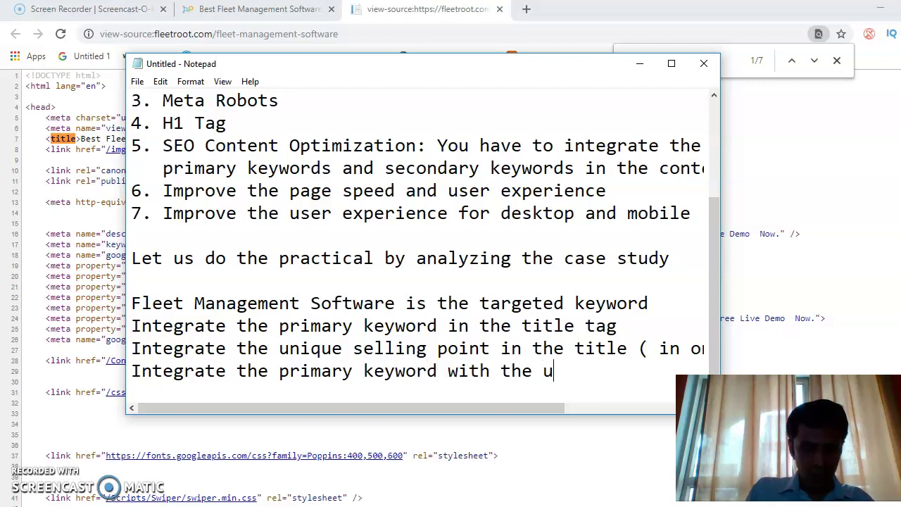
text(nique selli)
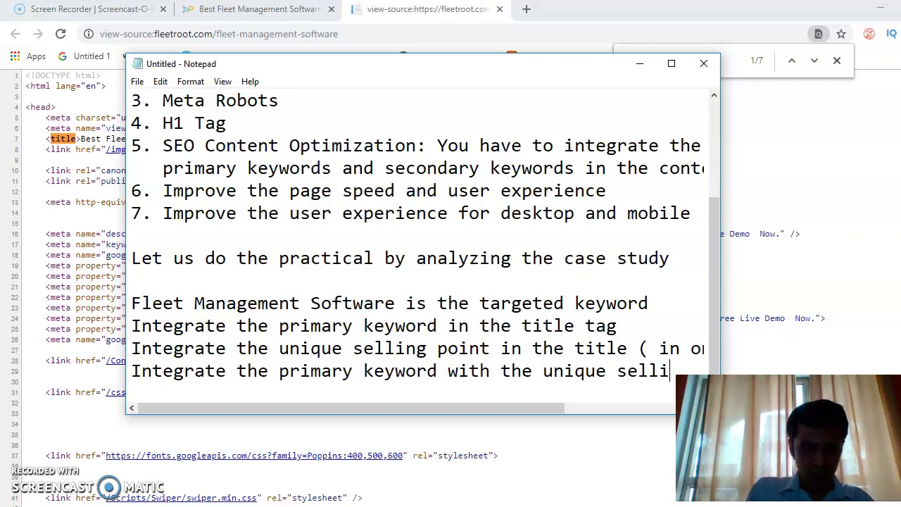
text(ng points )
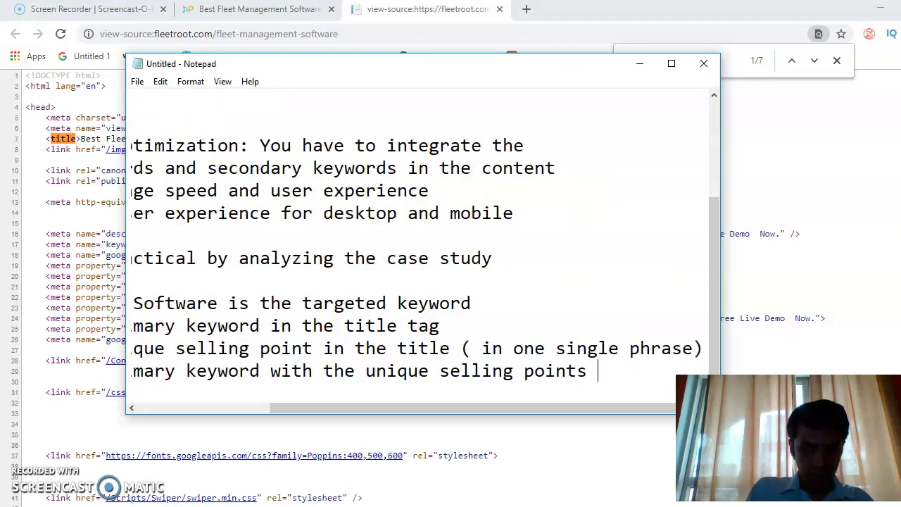
text(in the description by us)
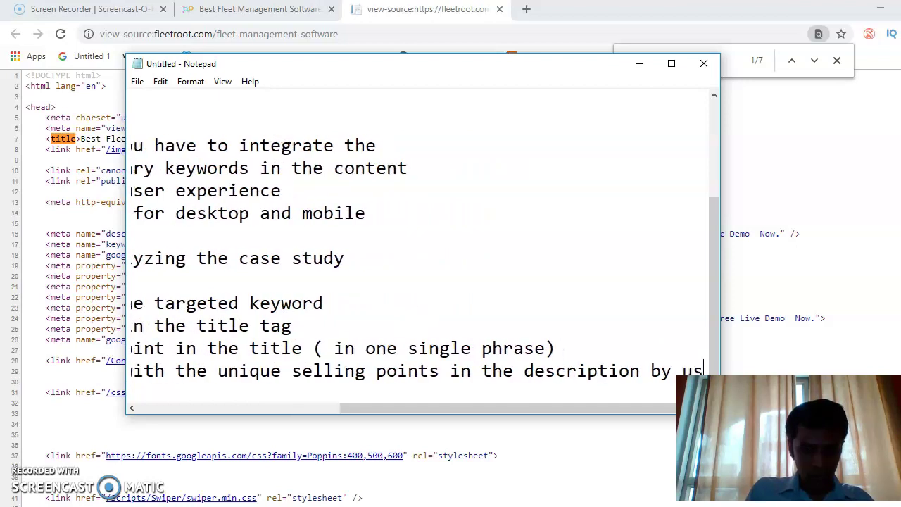
text(ing call to action)
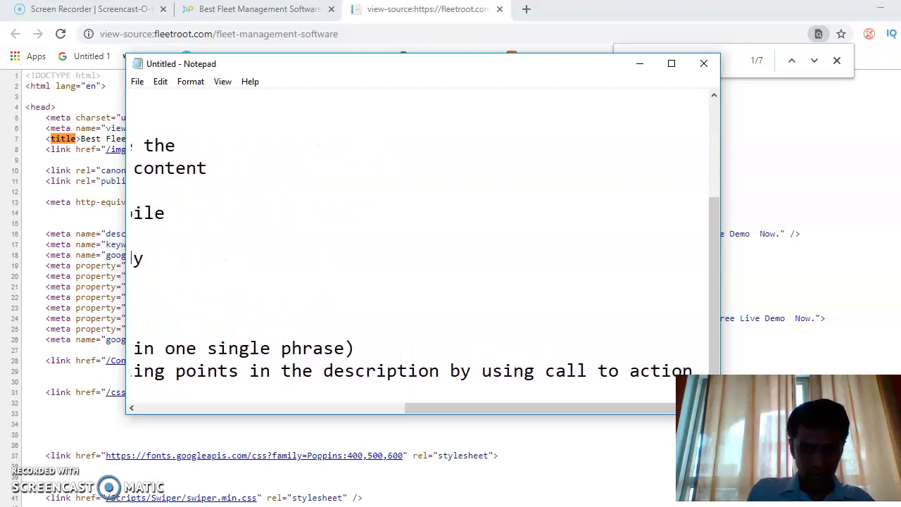
key(Return)
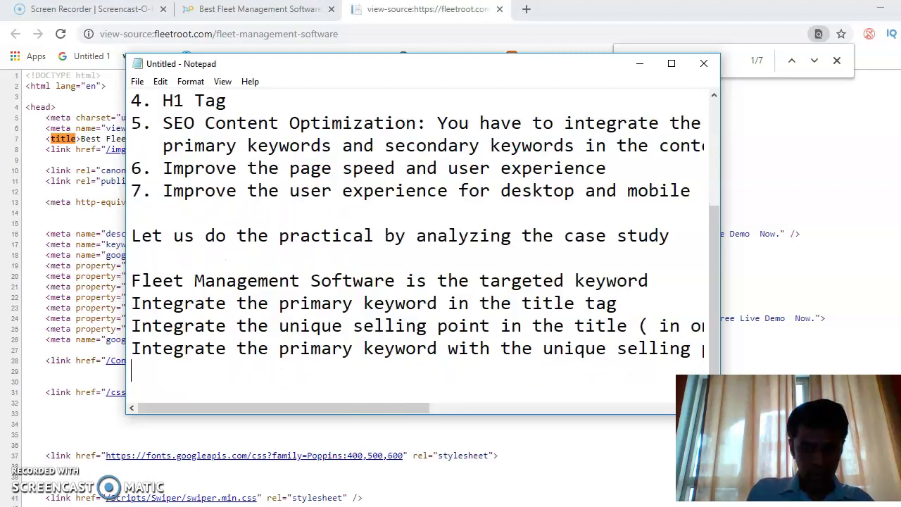
Switch back to the Fleetroot page source in Chrome and search it for "view"
click(647, 64)
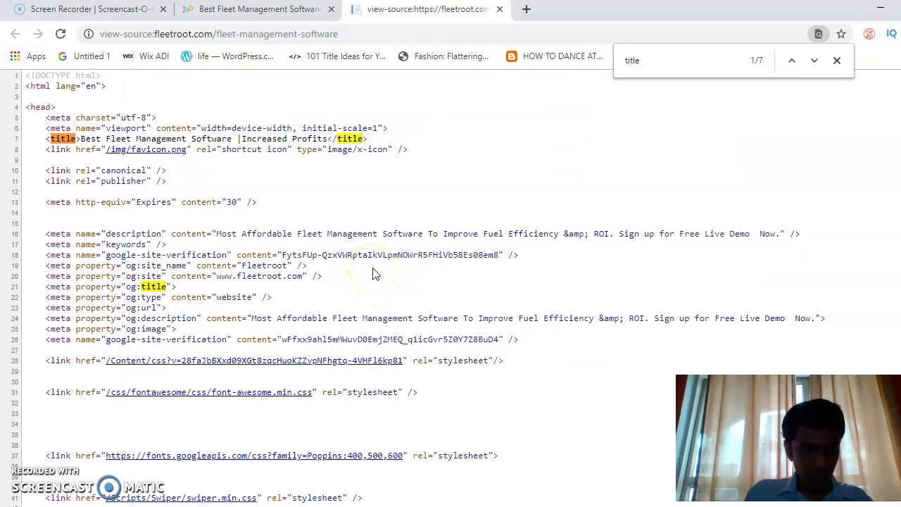
text(view)
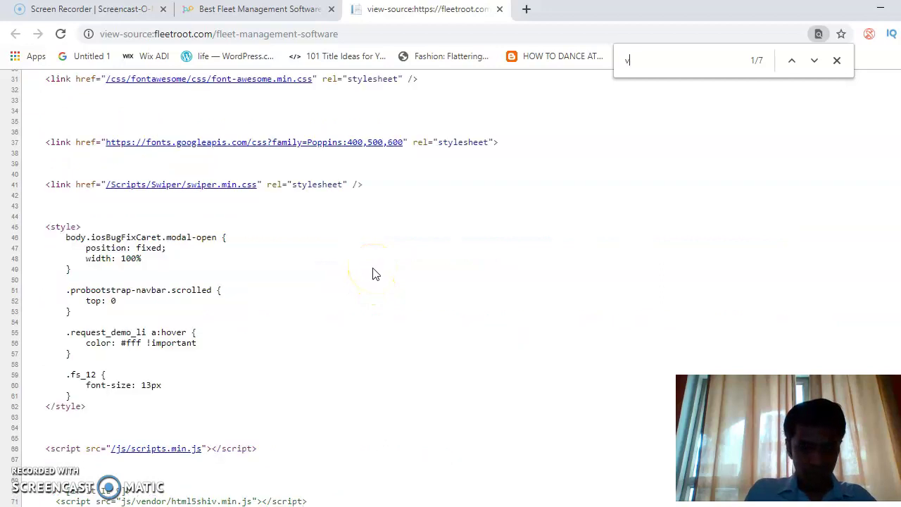